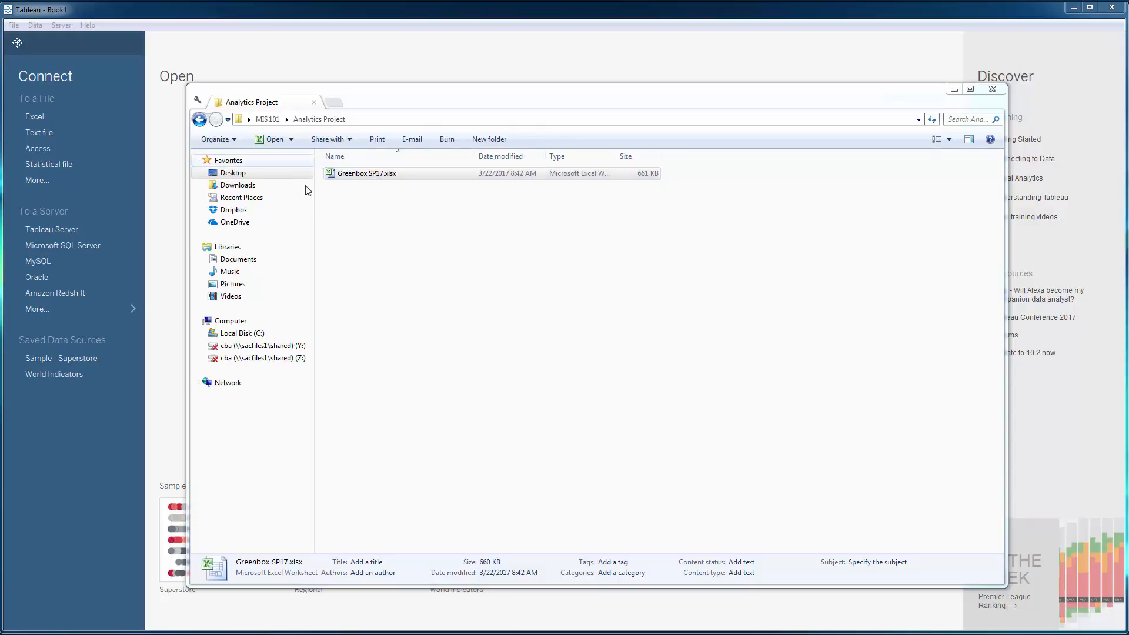
Connect to the Excel workbook Greenbox SP17.xlsx in the Analytics Project folder under MIS 101 on the Desktop.
click(371, 175)
click(953, 89)
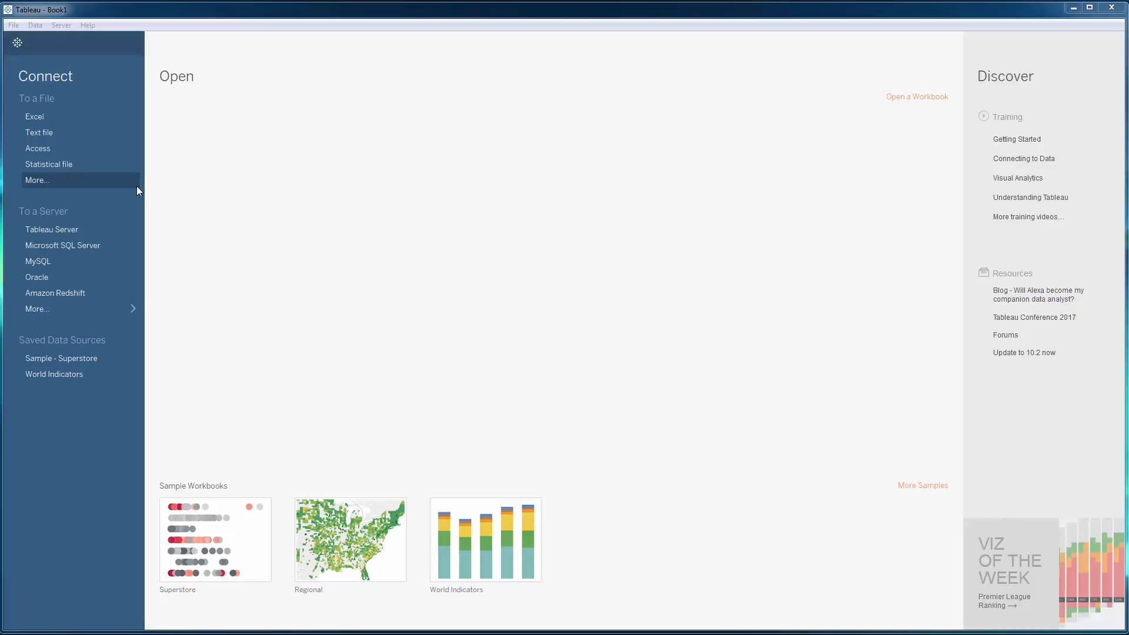
click(48, 121)
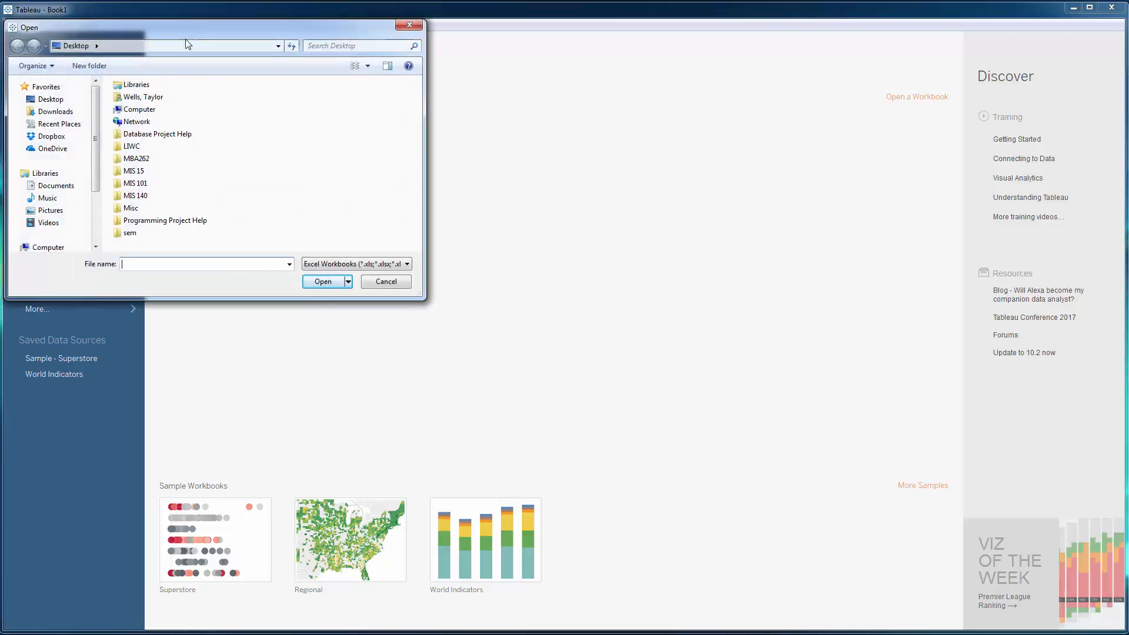
click(51, 100)
double_click(137, 184)
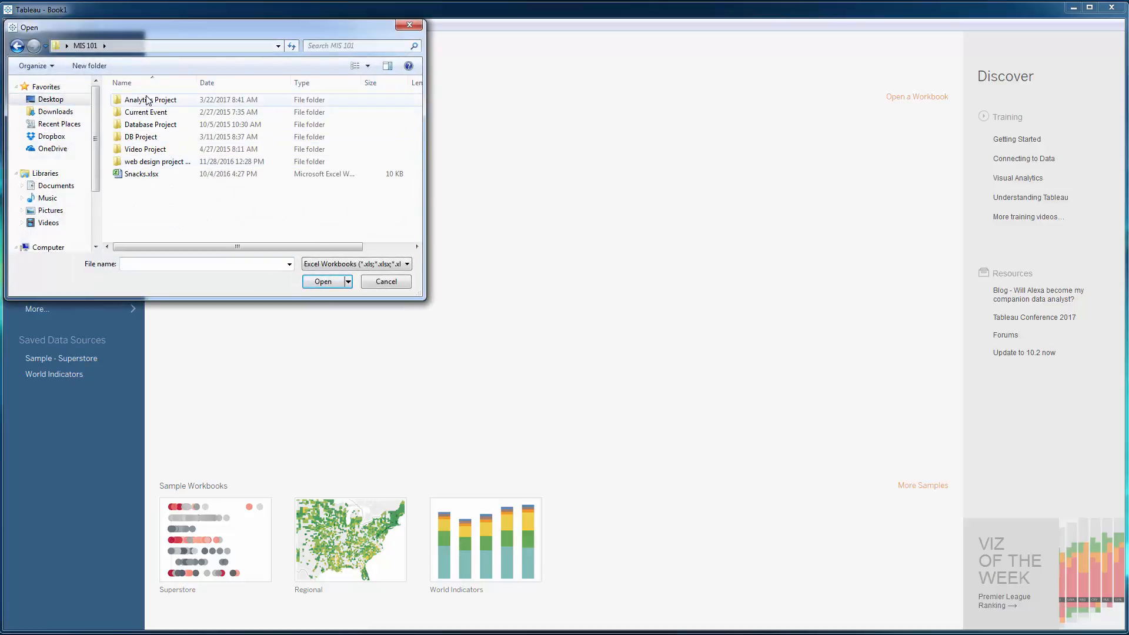
double_click(147, 97)
click(146, 101)
double_click(147, 103)
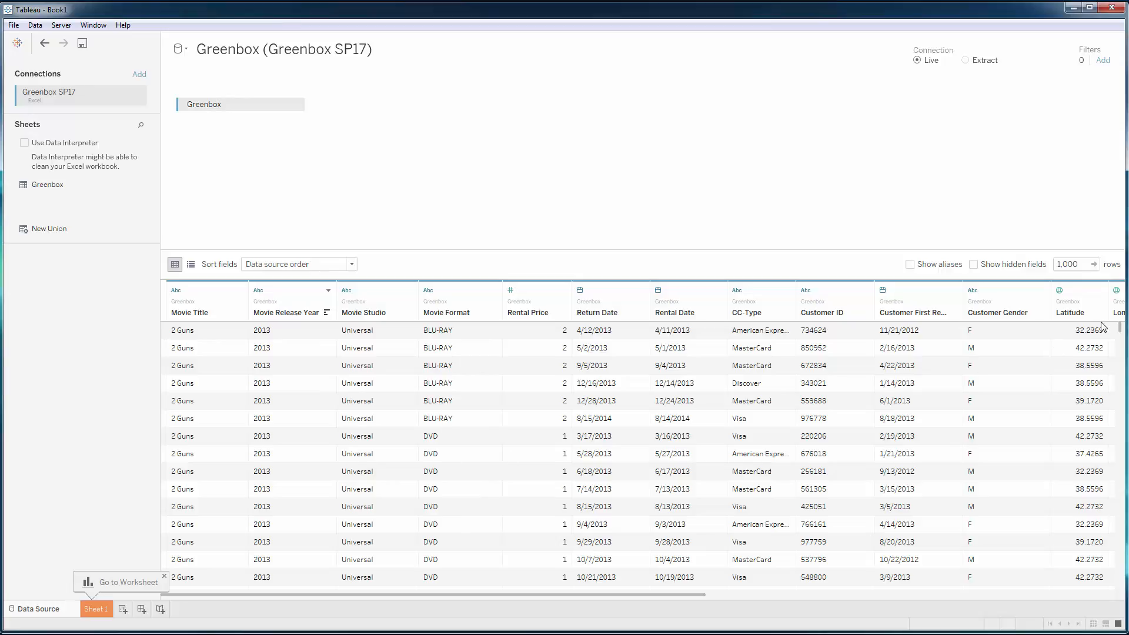
Look over the Greenbox data preview and widen the Customer First Rental Date column to fit its full name.
drag(1120, 333, 1120, 413)
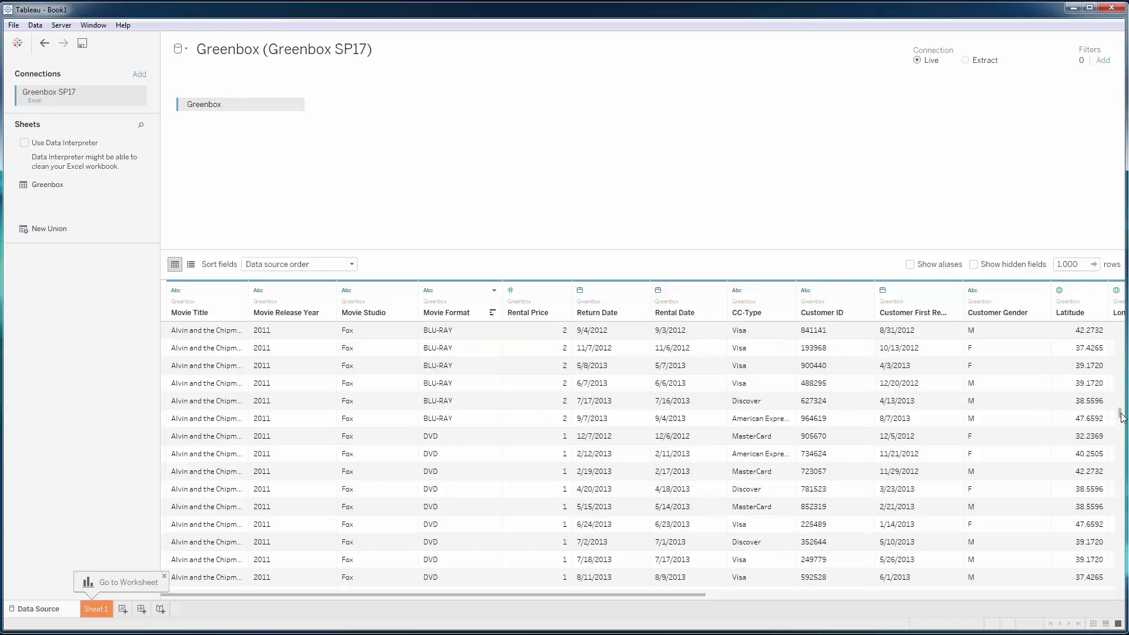
drag(1123, 418, 1120, 306)
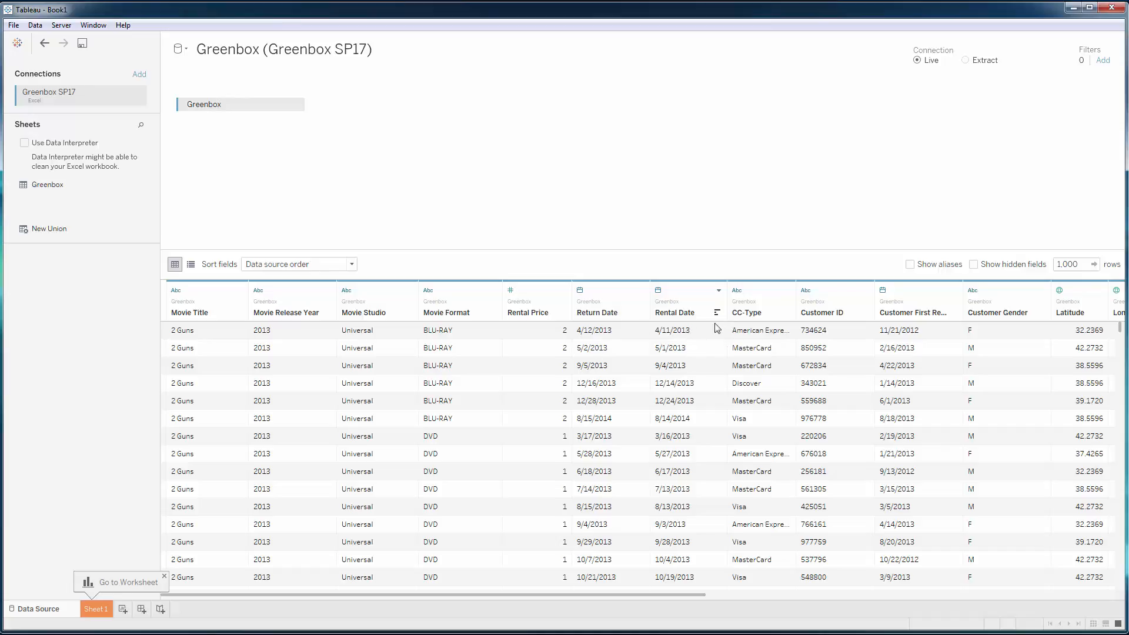
drag(694, 594, 859, 601)
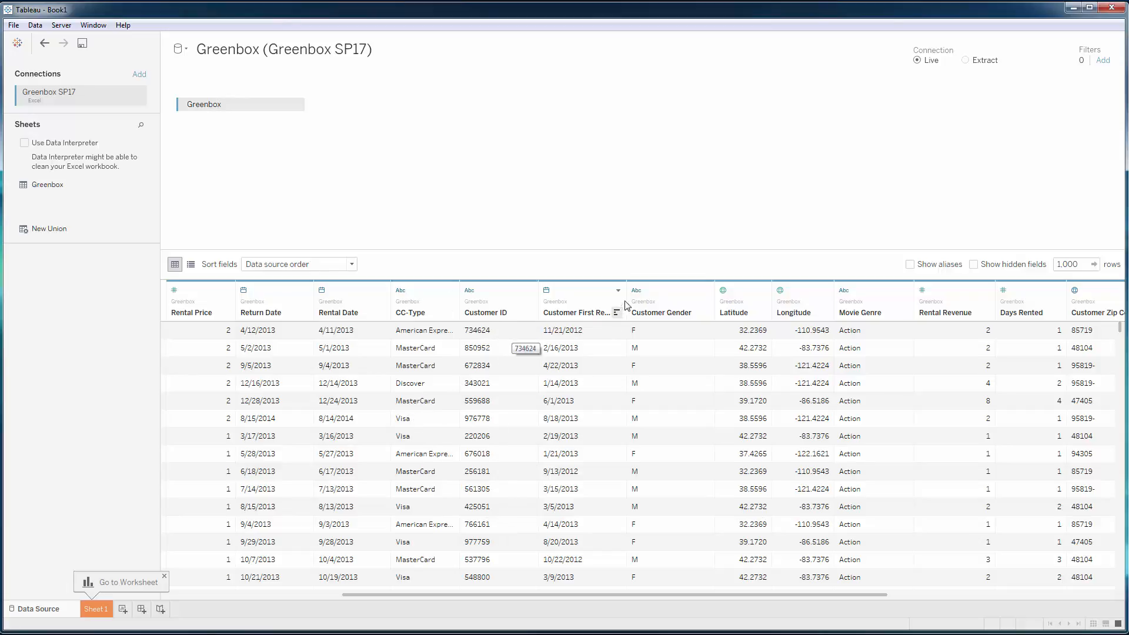
drag(625, 288, 658, 286)
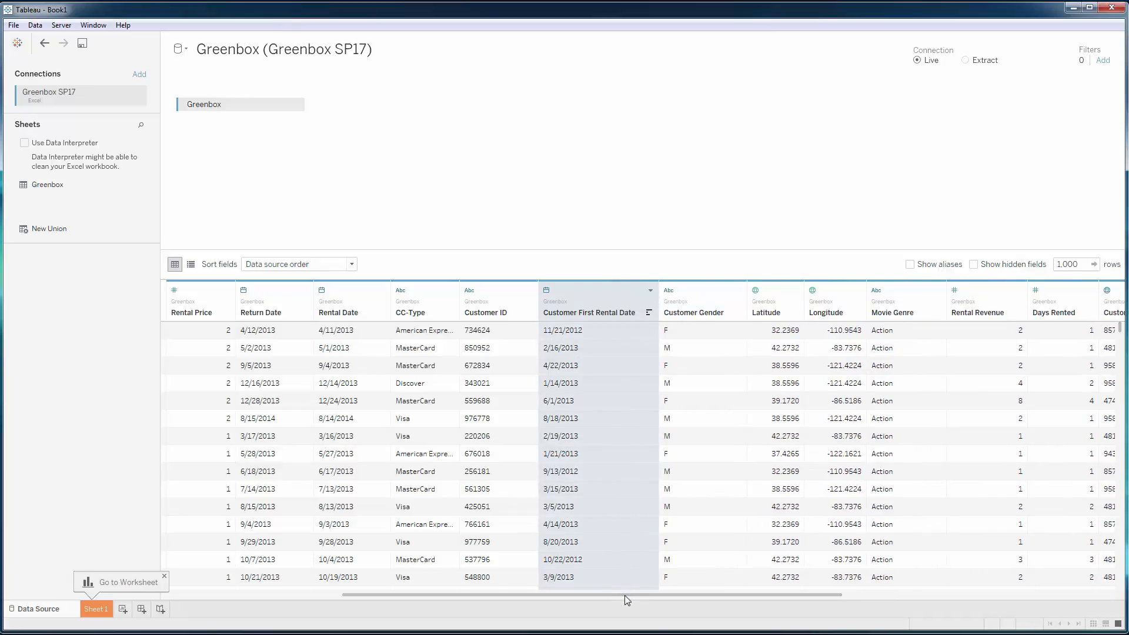
Assign the State/Province geographic role to the Customer State column in the data preview.
drag(624, 595, 685, 606)
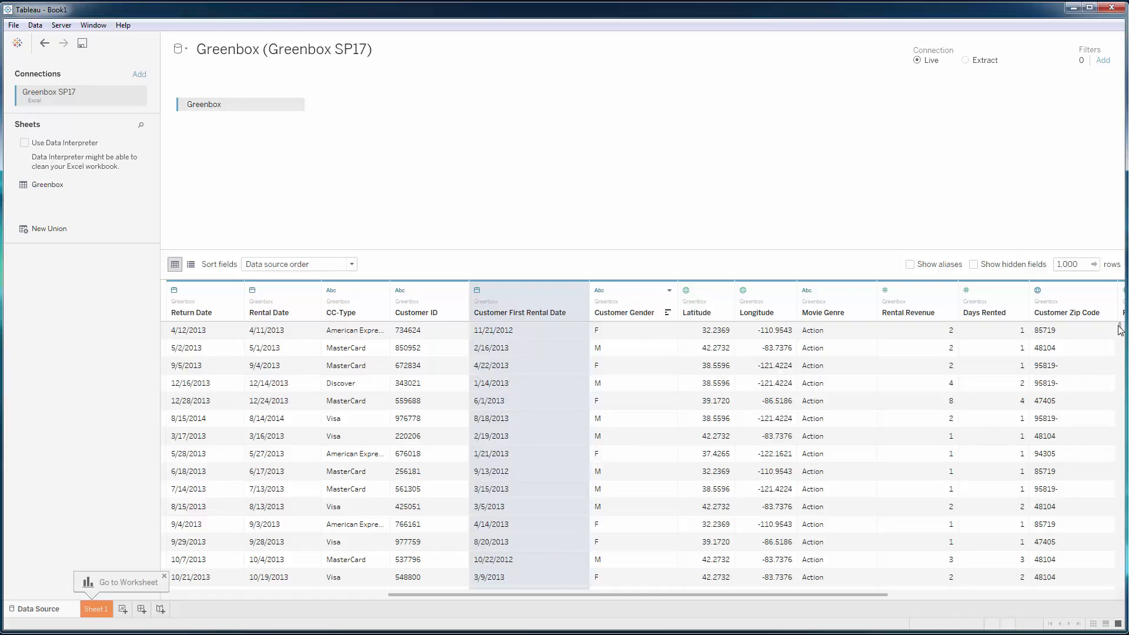
mouse_move(1122, 331)
mouse_down()
mouse_move(1120, 477)
mouse_move(1120, 327)
mouse_up()
mouse_move(1120, 332)
mouse_down()
mouse_move(1121, 504)
mouse_move(1119, 317)
mouse_up()
drag(855, 596, 1119, 594)
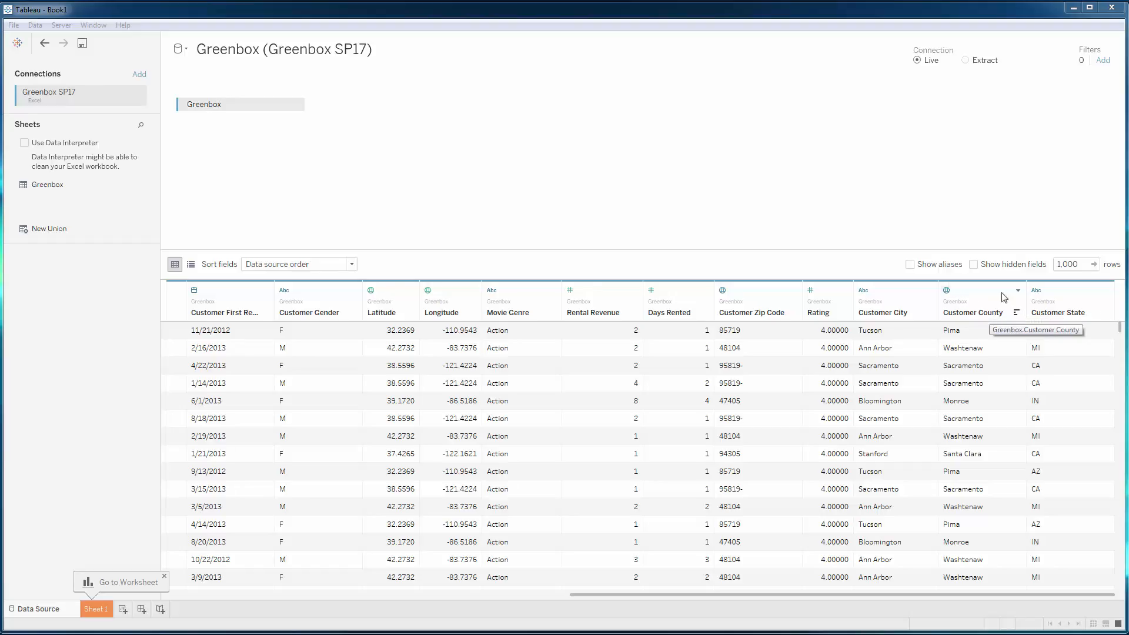
click(1036, 290)
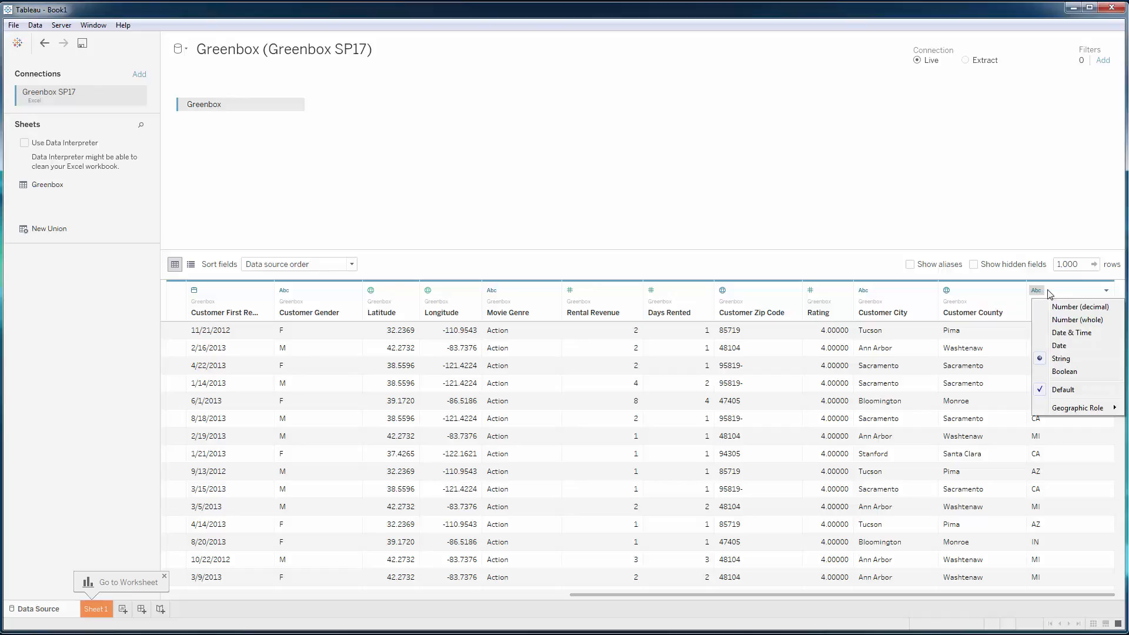
click(1062, 289)
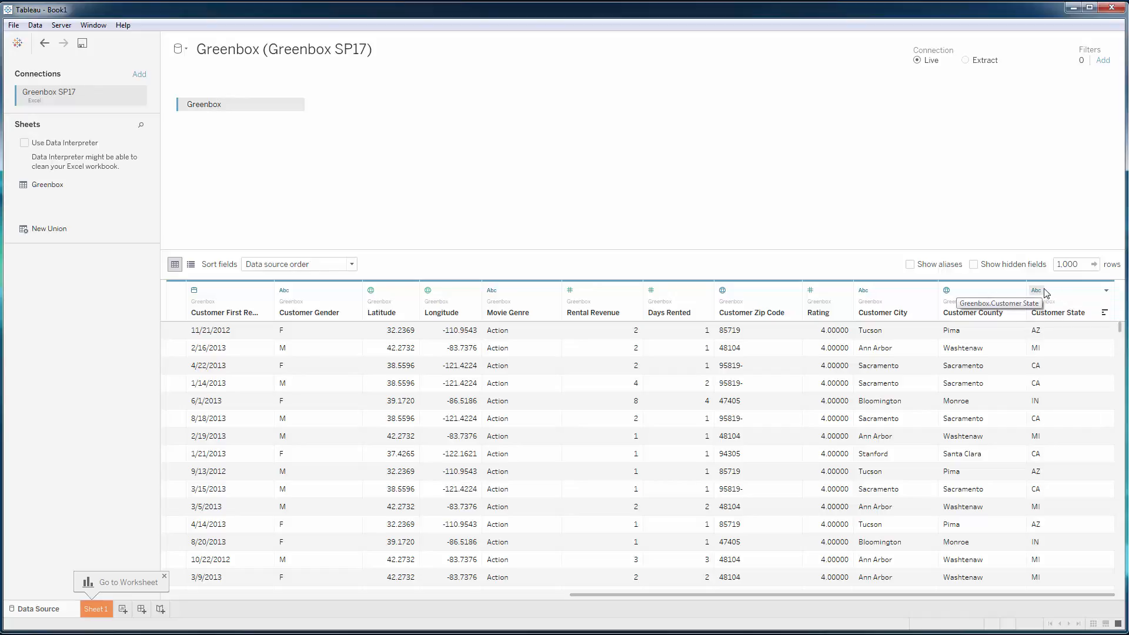
click(1037, 290)
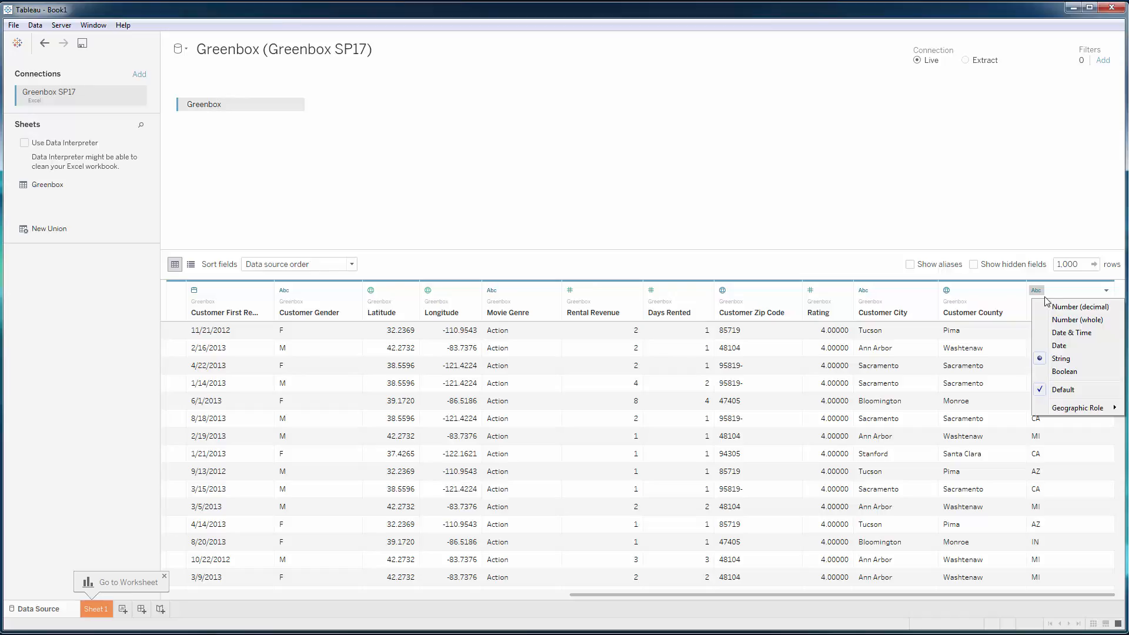
mouse_move(1091, 414)
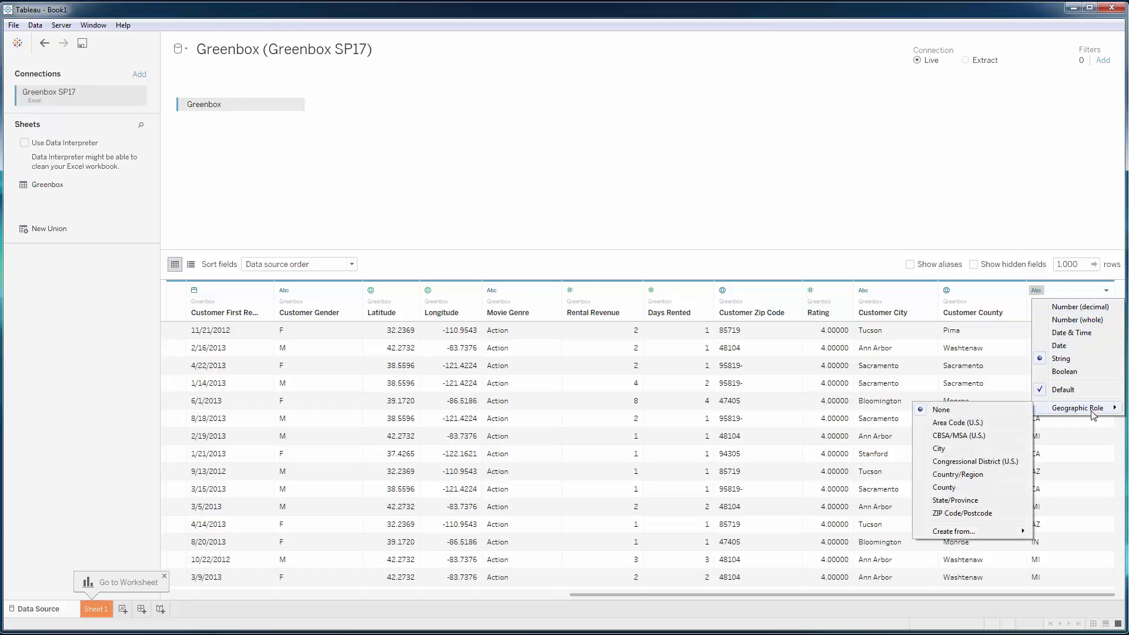
click(953, 500)
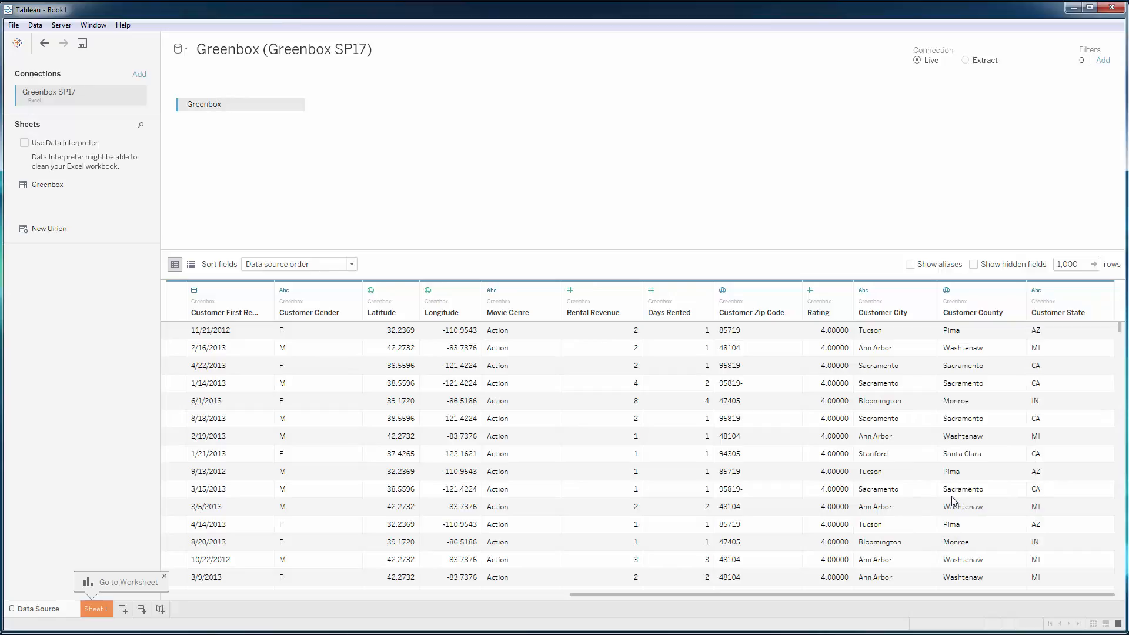
Assign the City geographic role to the Customer City column.
click(863, 290)
mouse_move(931, 411)
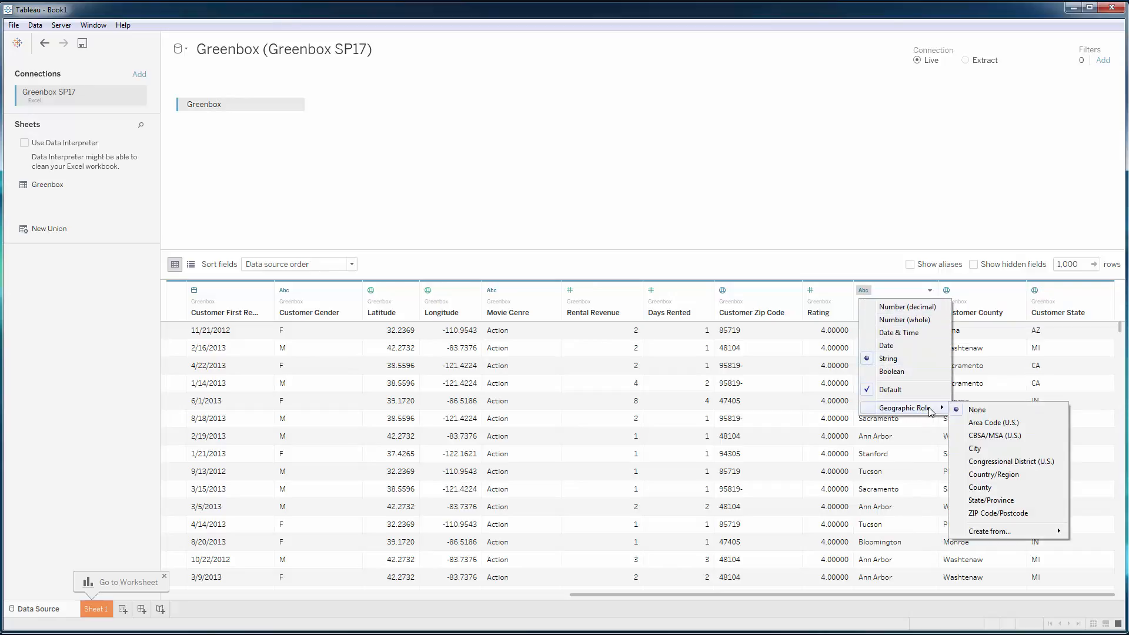
click(980, 454)
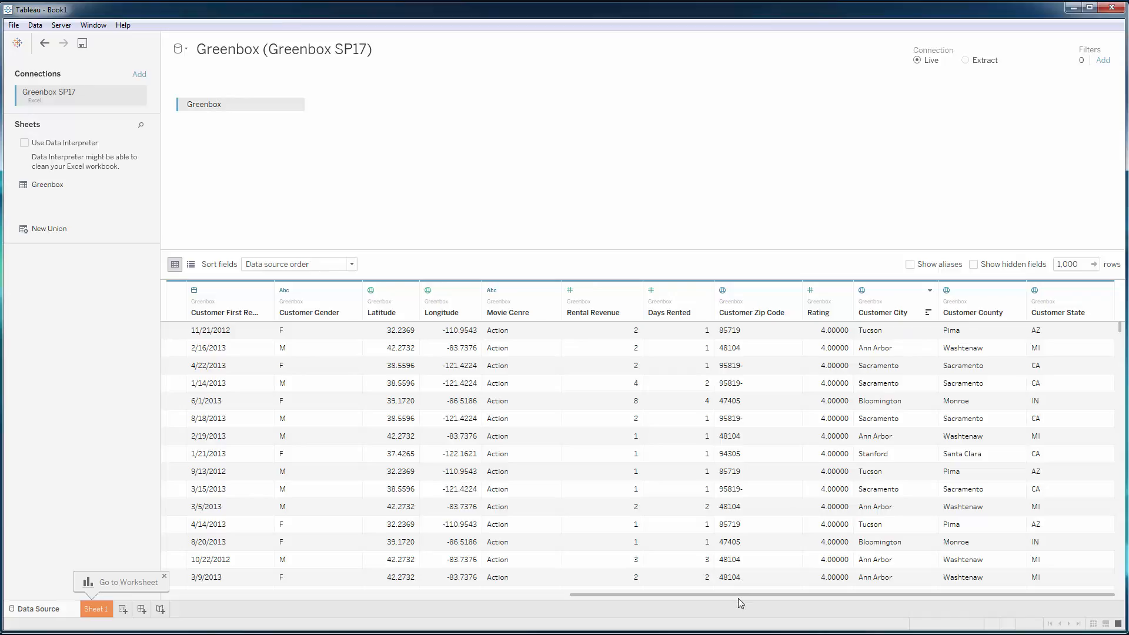
Review the available data types for the Rental Price column and close the list without choosing one.
drag(743, 595, 542, 610)
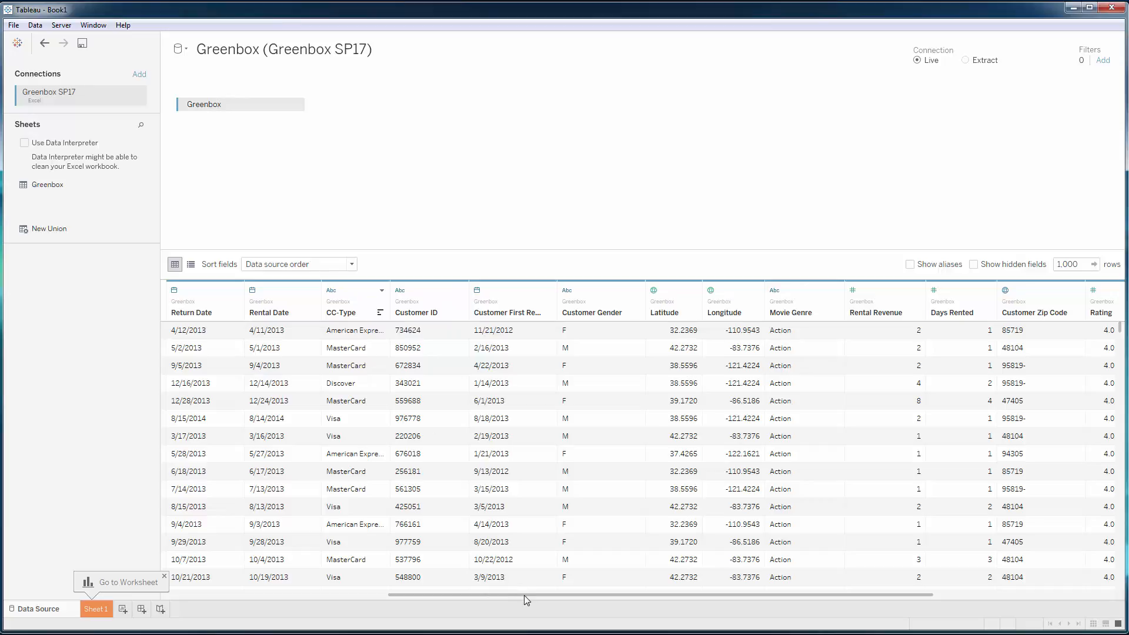
drag(523, 595, 381, 593)
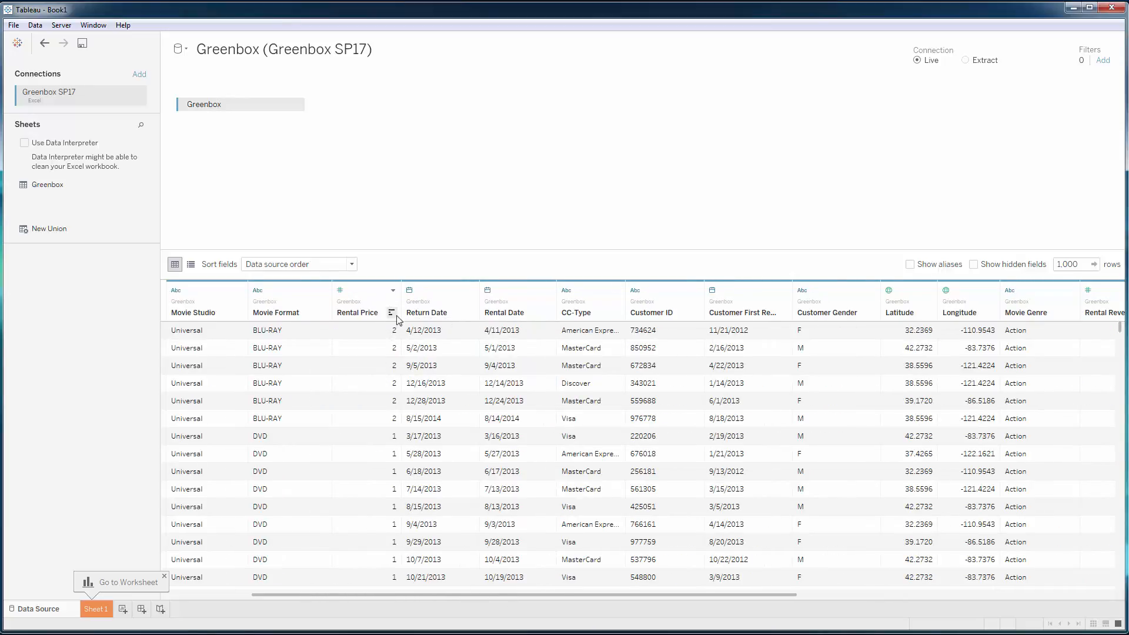
click(340, 291)
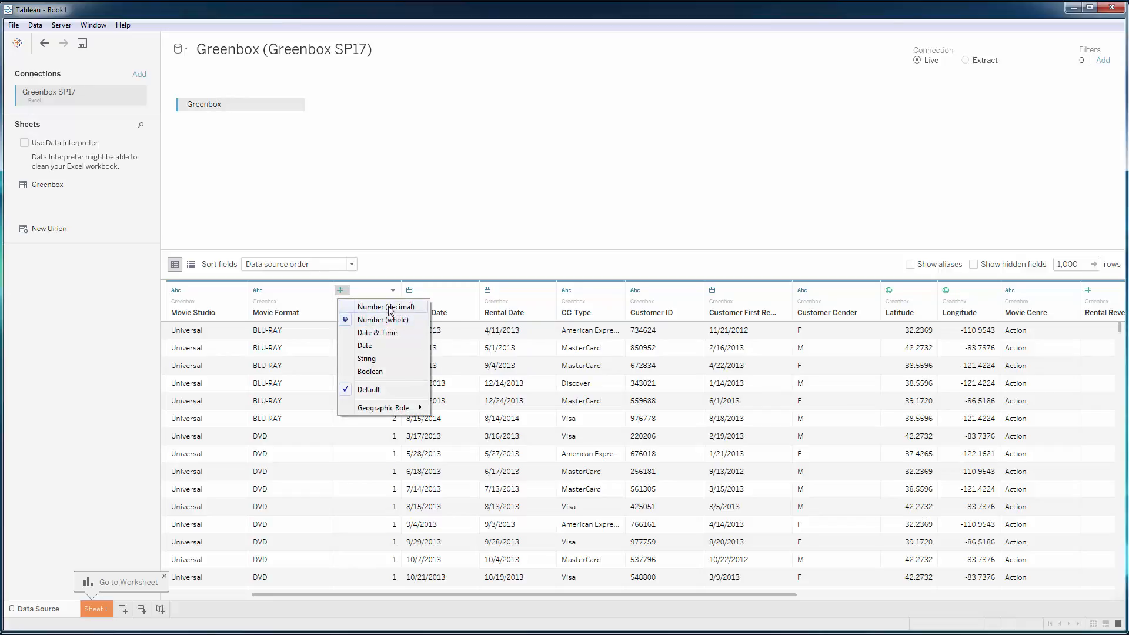
click(396, 270)
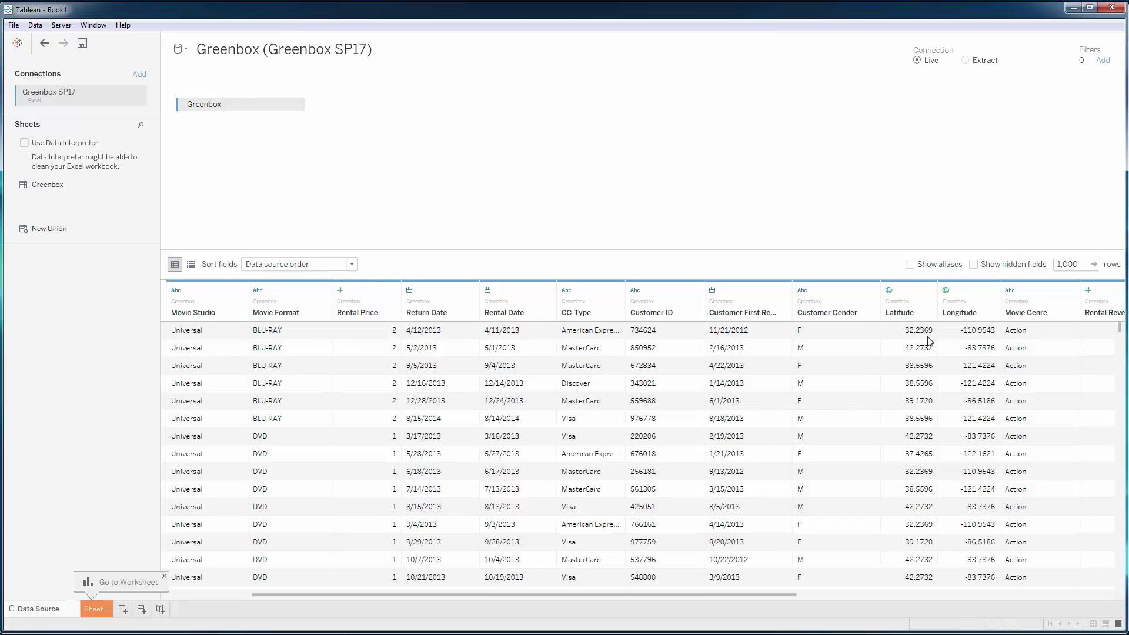
Look over the remaining data preview columns and open the Sheet 1 worksheet.
drag(594, 594, 475, 592)
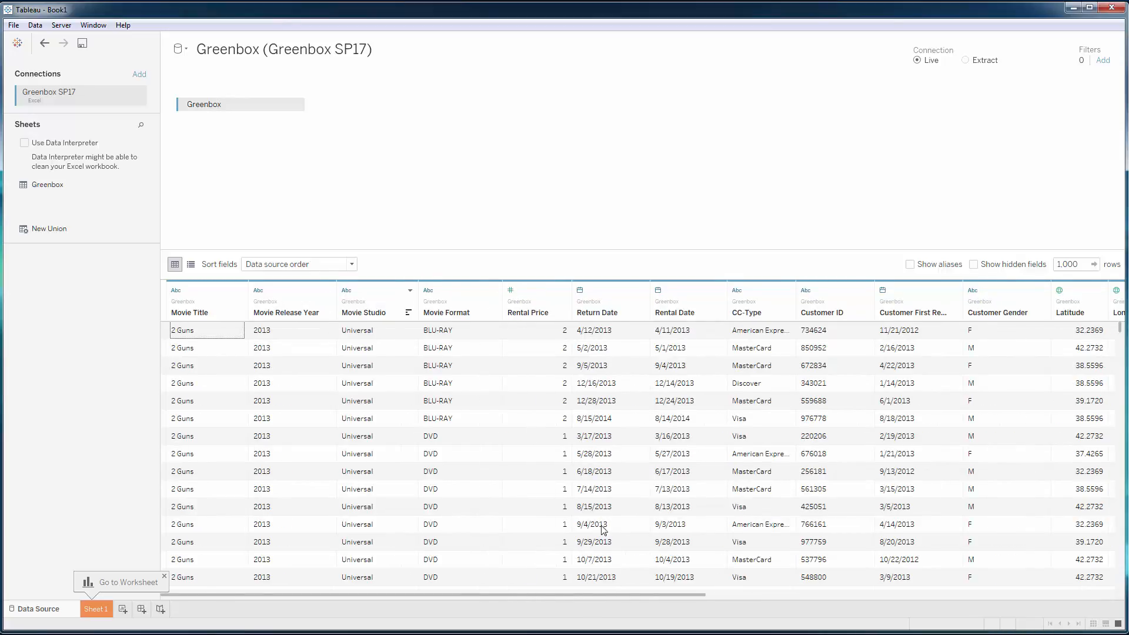
drag(647, 593, 1049, 605)
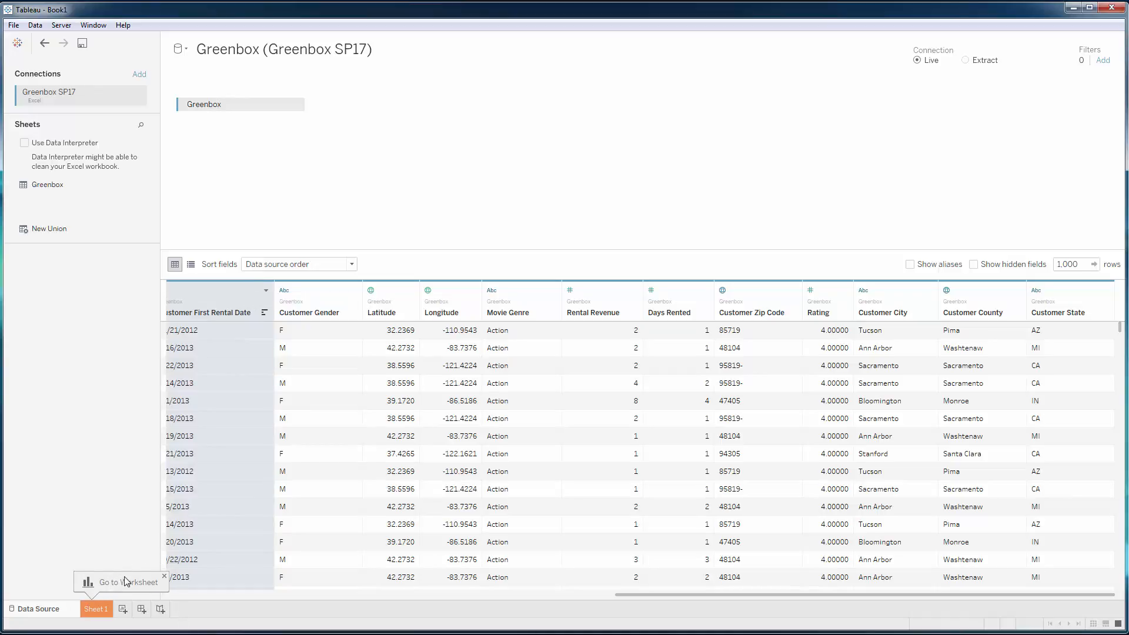
click(97, 609)
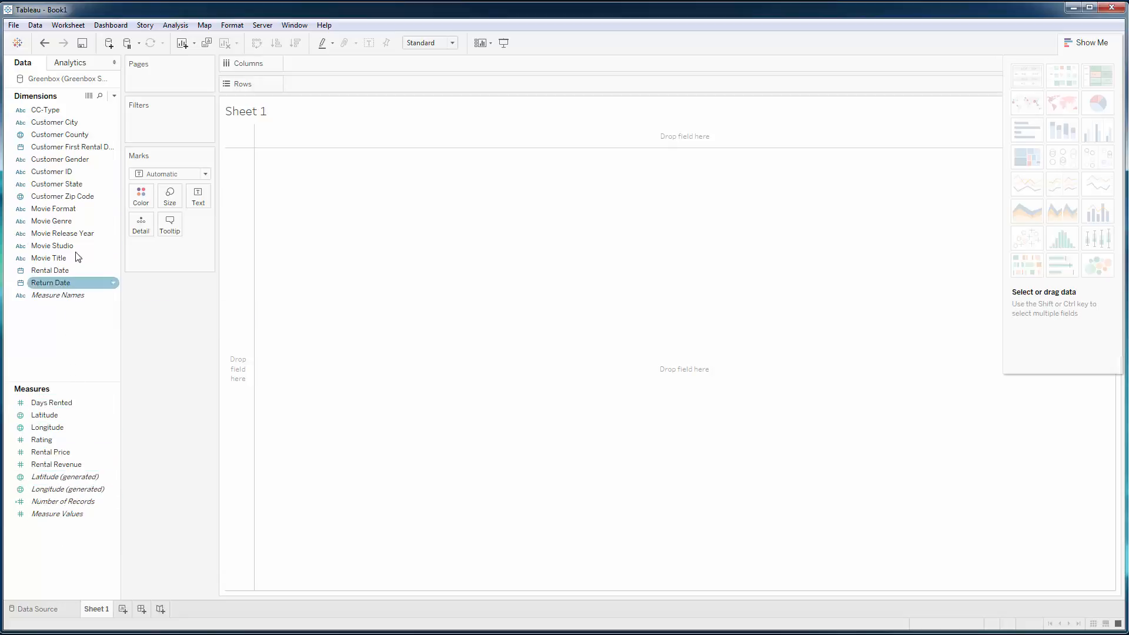
Add the Movie Genre dimension to the Rows shelf to list the genres.
click(83, 135)
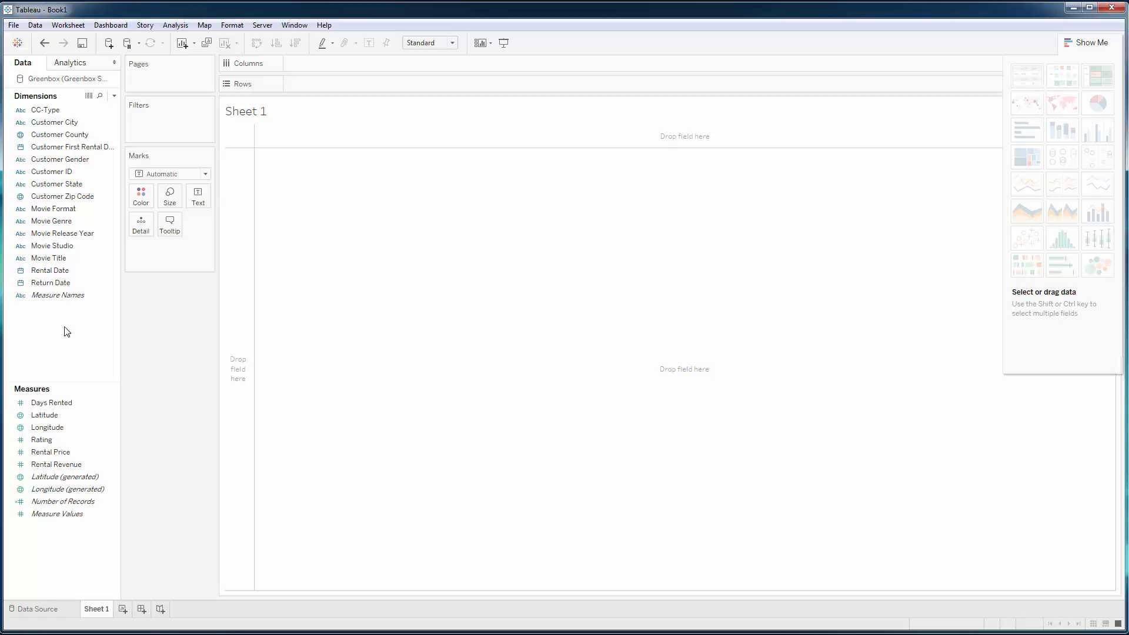
click(70, 196)
click(53, 223)
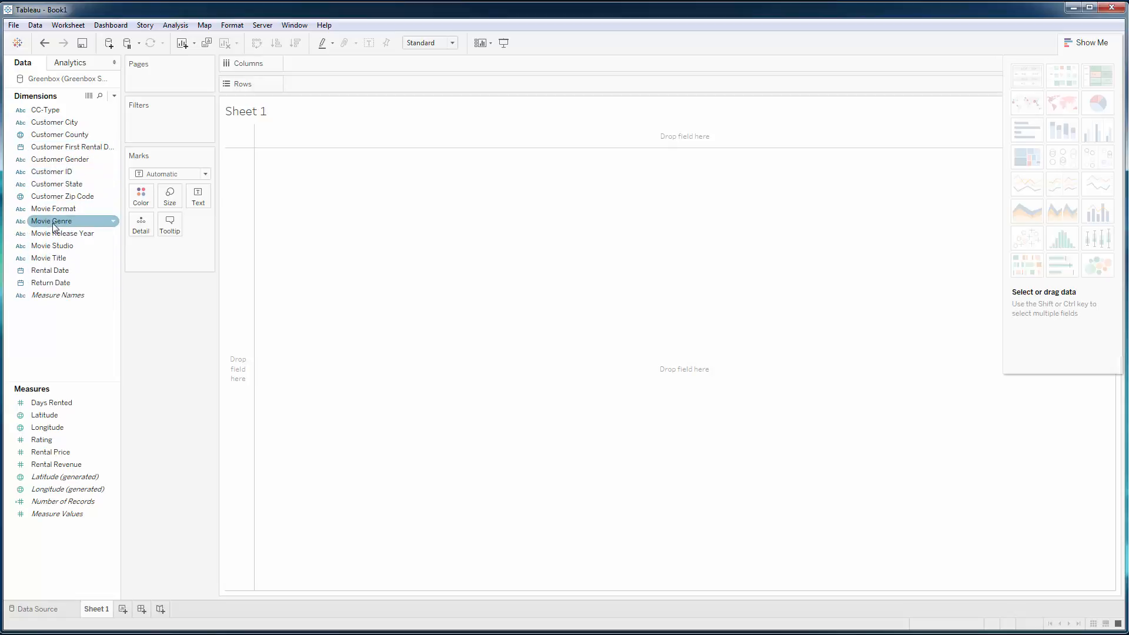
click(54, 224)
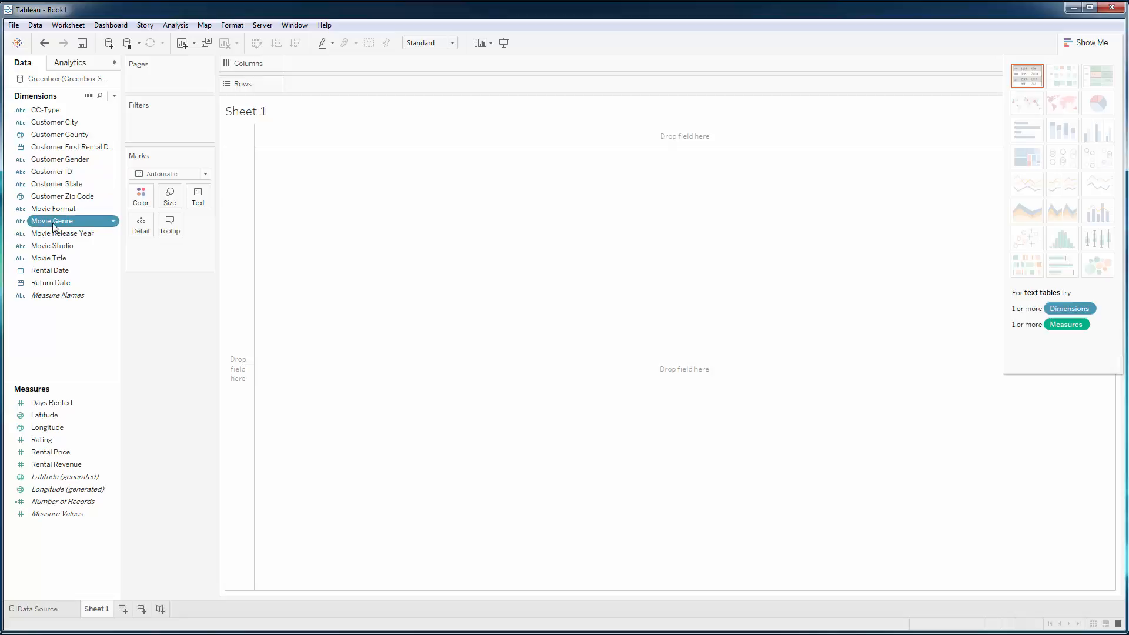
double_click(54, 225)
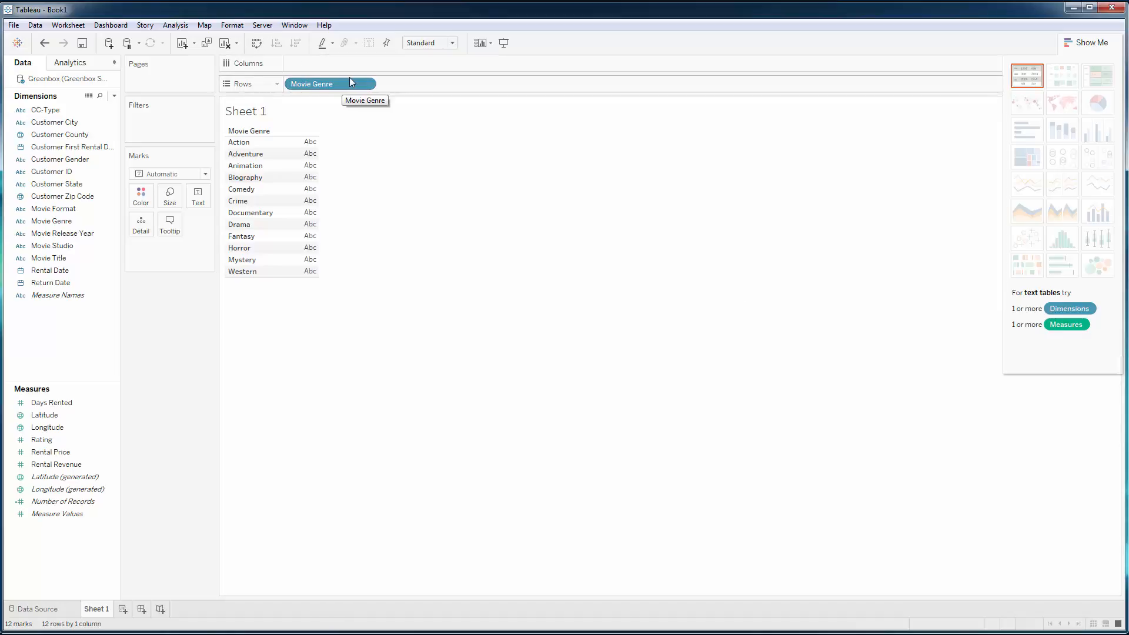
Try the Rental Revenue measure as text values in the genre table, and remove it from the marks.
drag(62, 465, 90, 445)
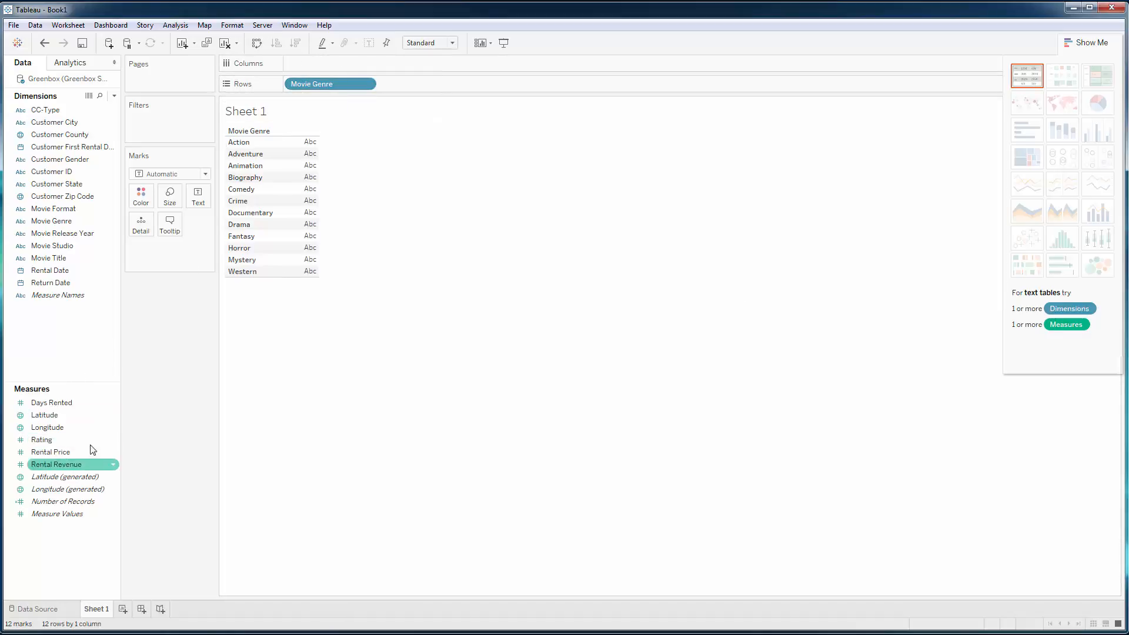
double_click(62, 465)
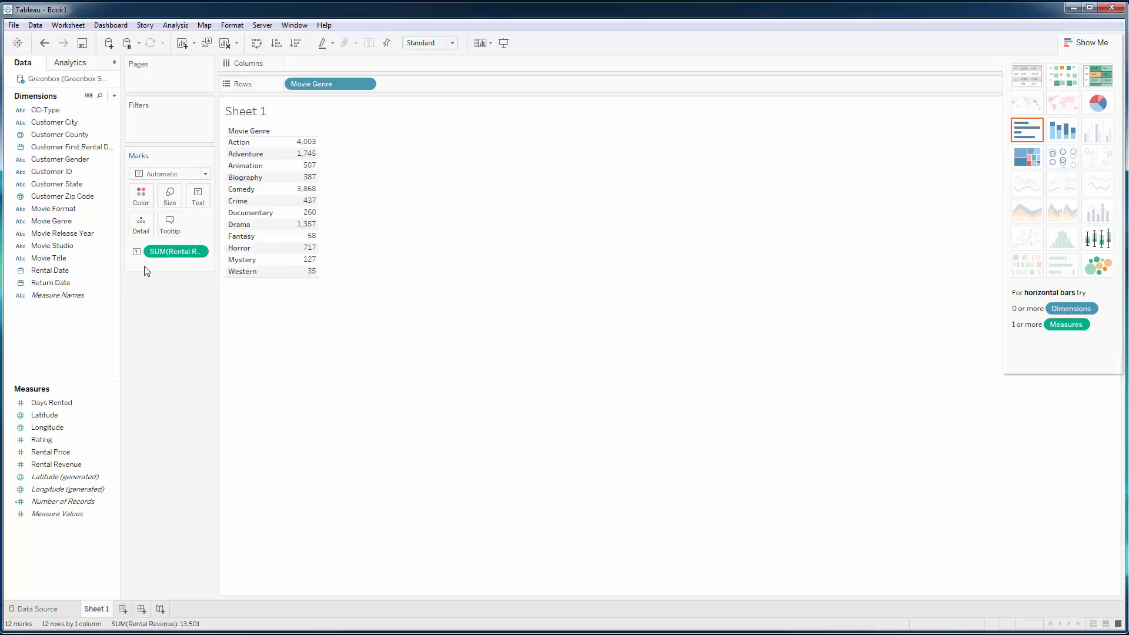
click(199, 252)
click(219, 464)
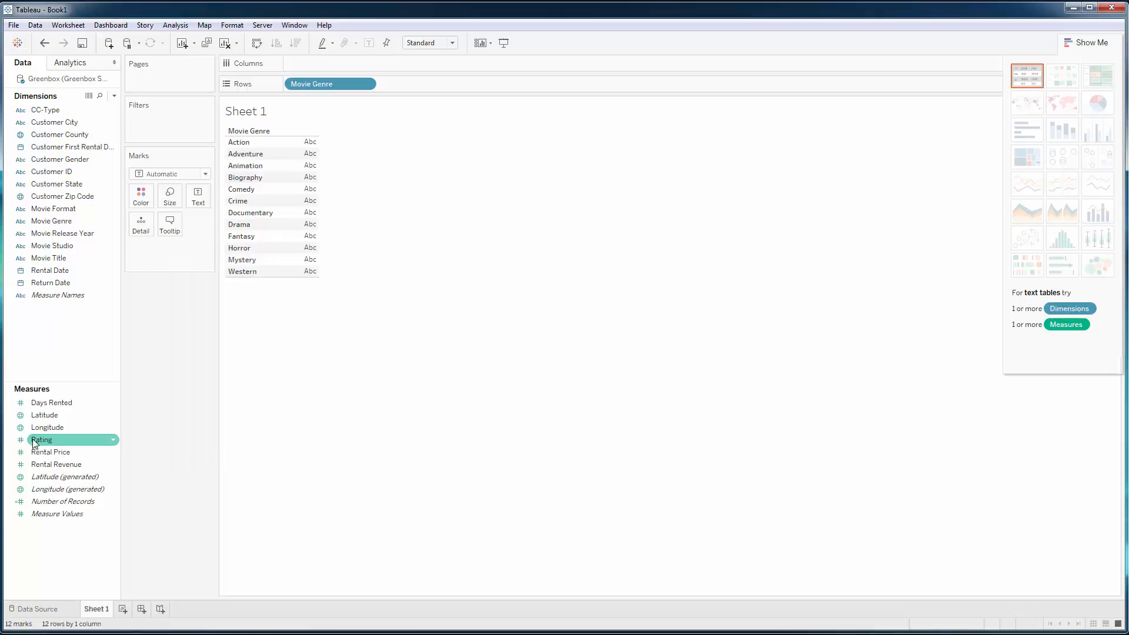
Place Rental Revenue on the Columns shelf and swap rows and columns to make a vertical bar chart.
drag(66, 468, 323, 62)
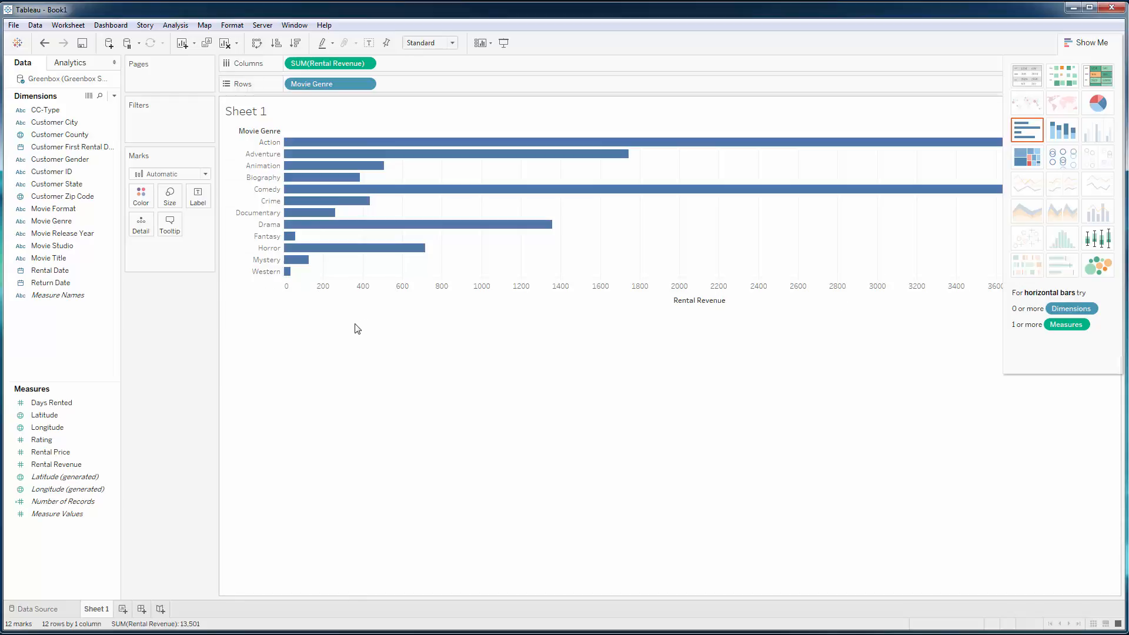
click(257, 44)
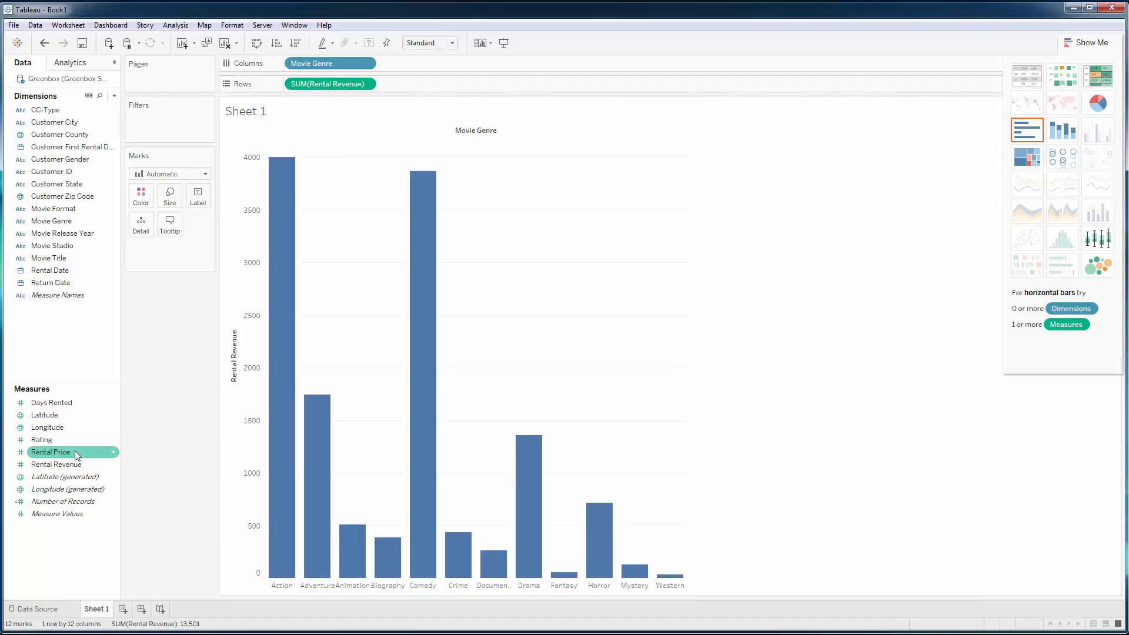
Change the aggregation of Rental Revenue on the Rows shelf from sum to Average.
mouse_move(442, 235)
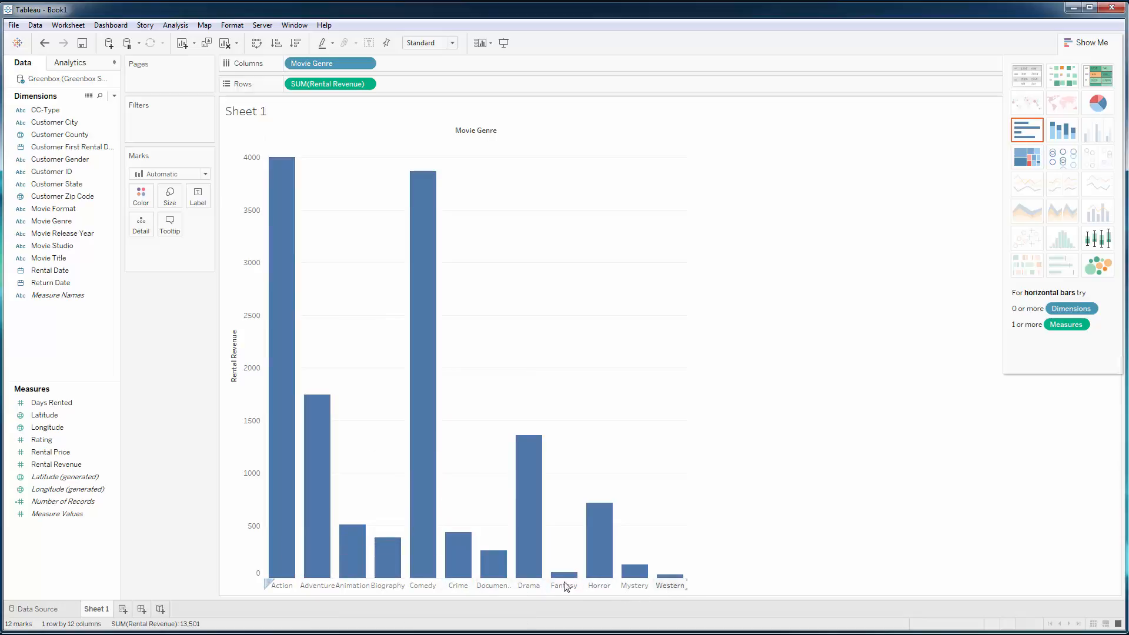
mouse_move(303, 567)
click(367, 84)
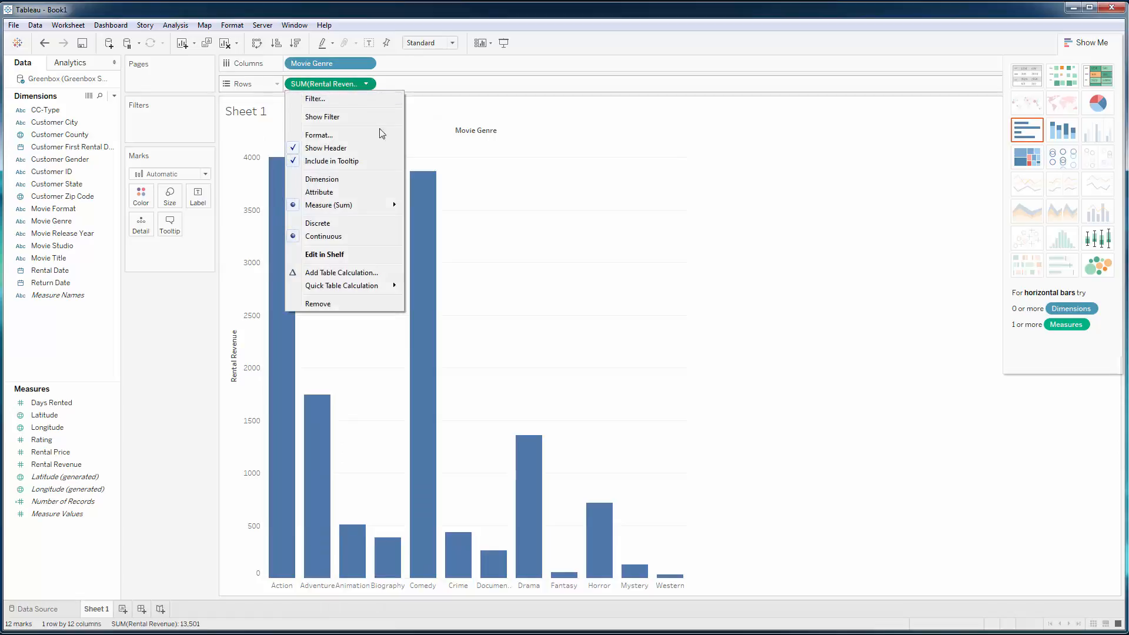
mouse_move(348, 207)
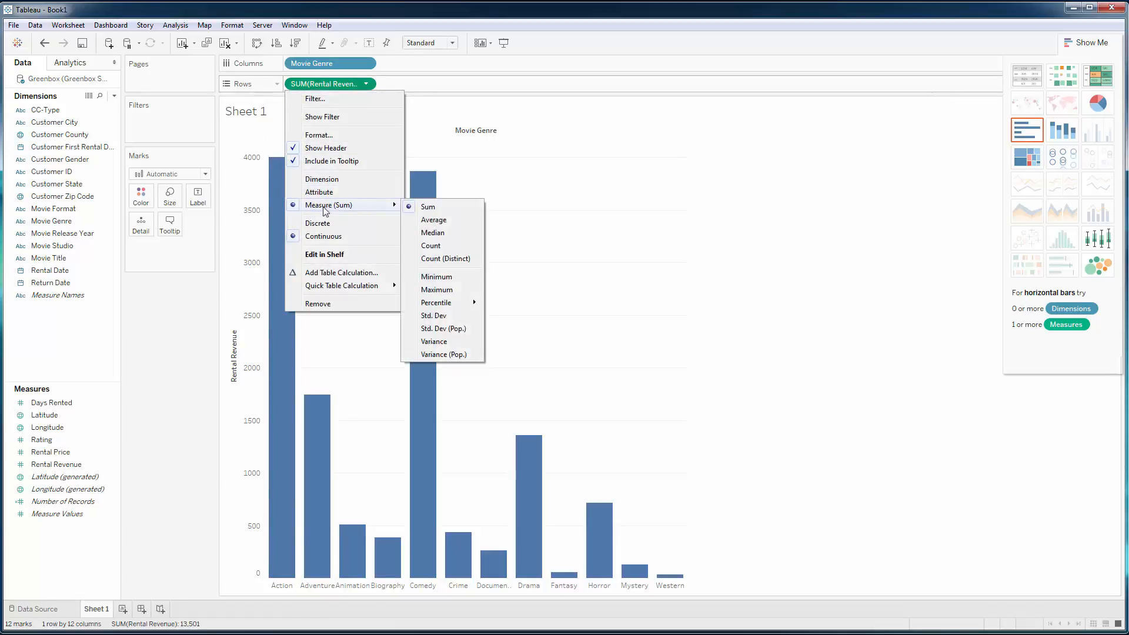
click(368, 84)
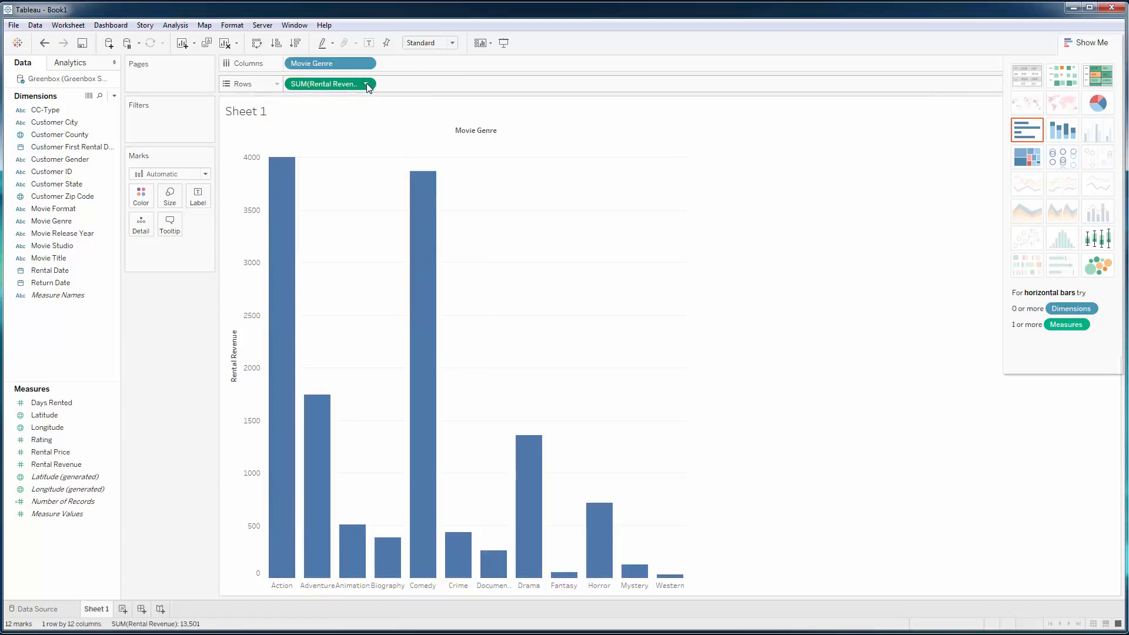
click(367, 85)
mouse_move(331, 209)
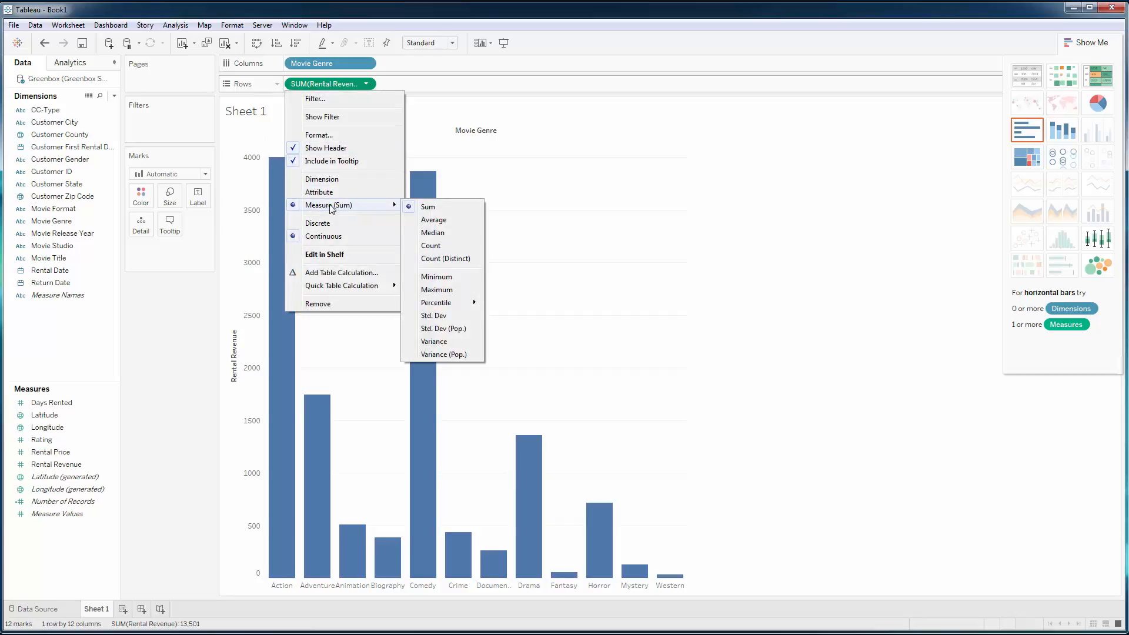
click(437, 221)
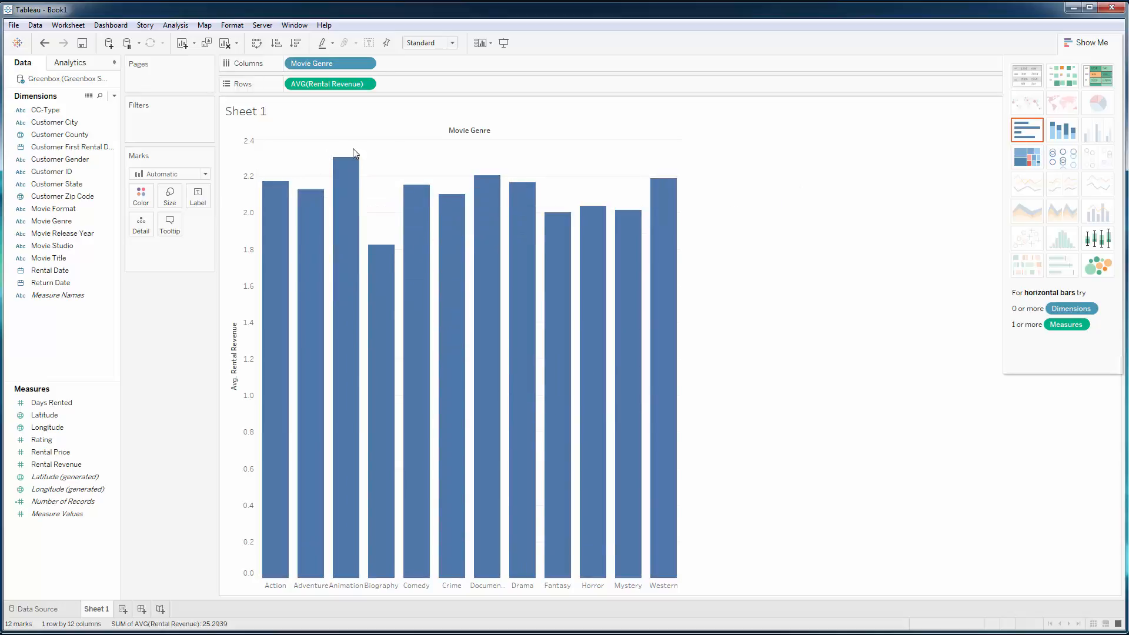
Sort the movie genres by average rental revenue, trying ascending order and settling on descending order.
click(274, 47)
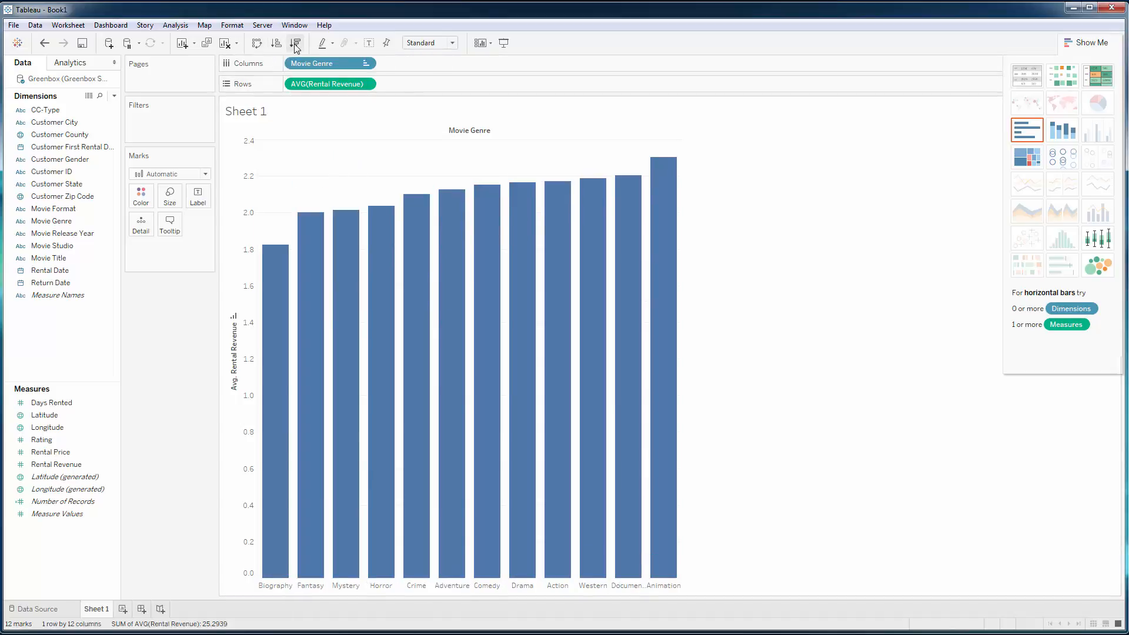
click(296, 44)
mouse_move(270, 214)
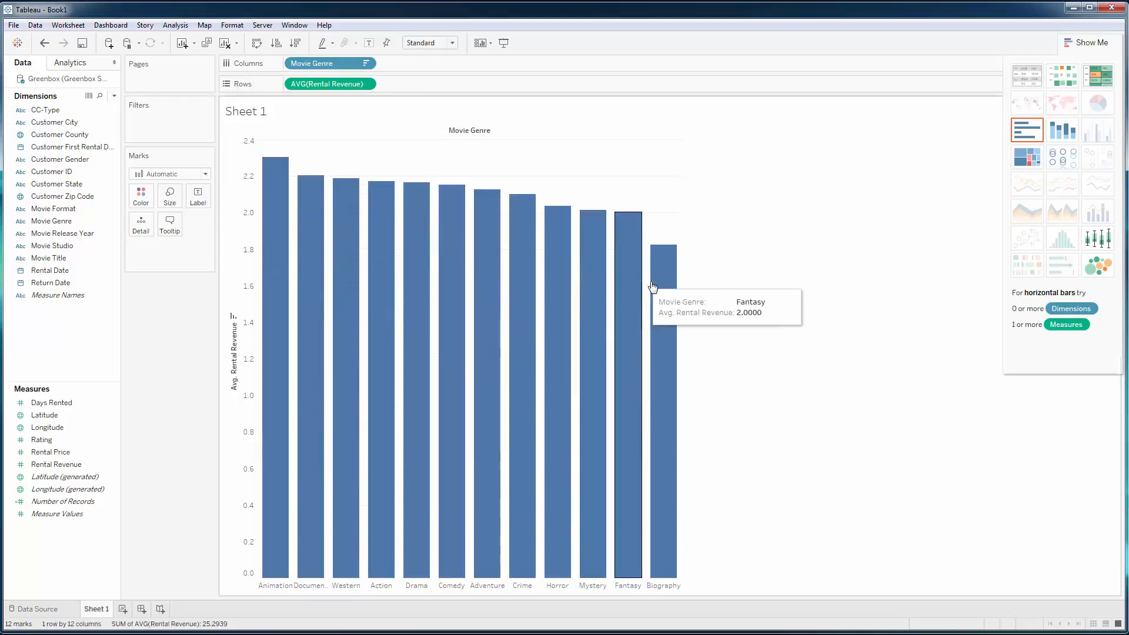
Exclude the Biography bar from the genre chart.
mouse_move(660, 287)
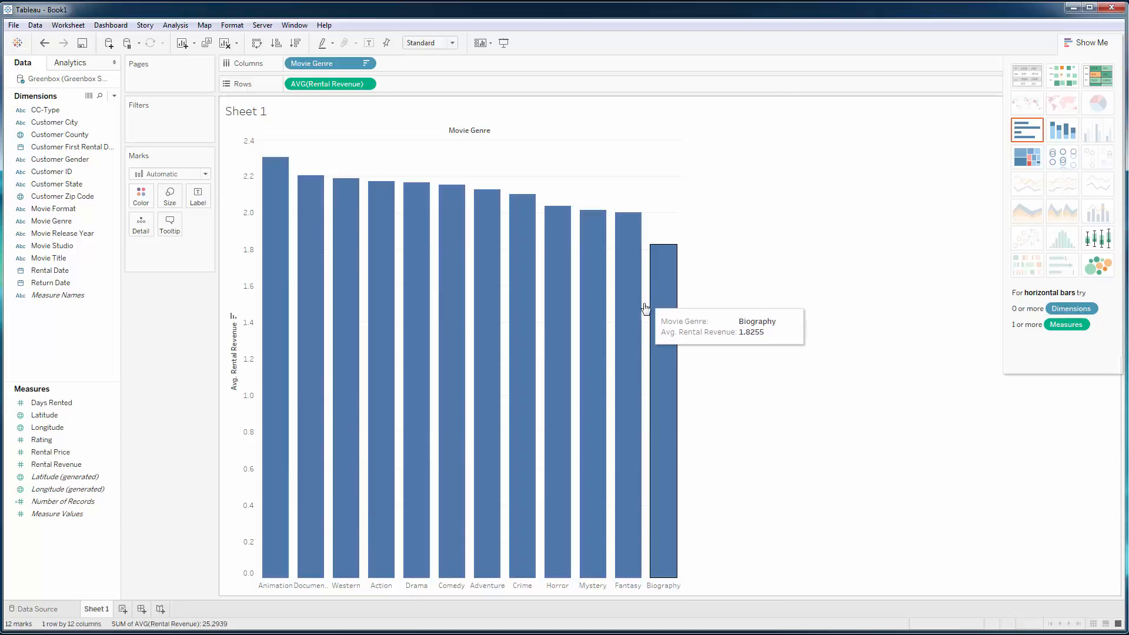
mouse_move(642, 315)
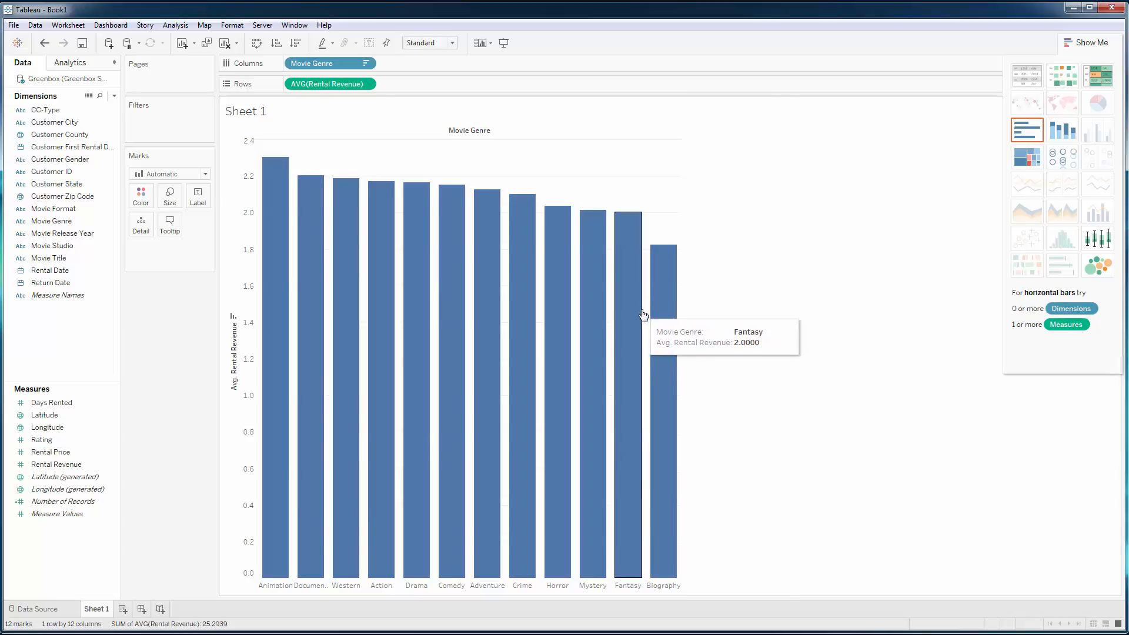
click(659, 271)
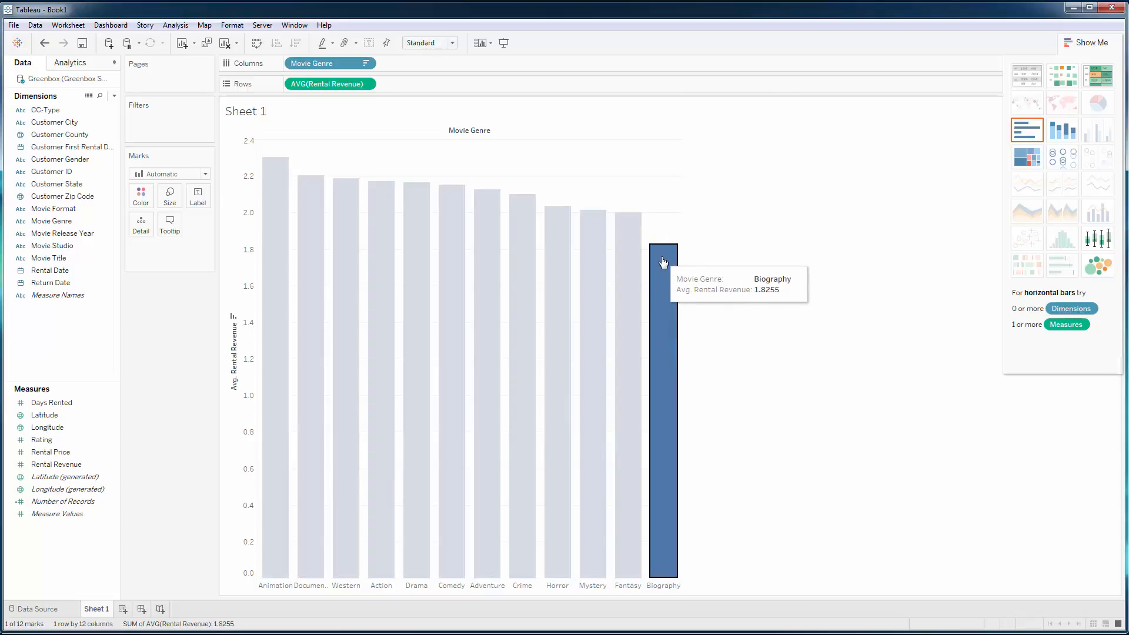
click(658, 297)
click(659, 300)
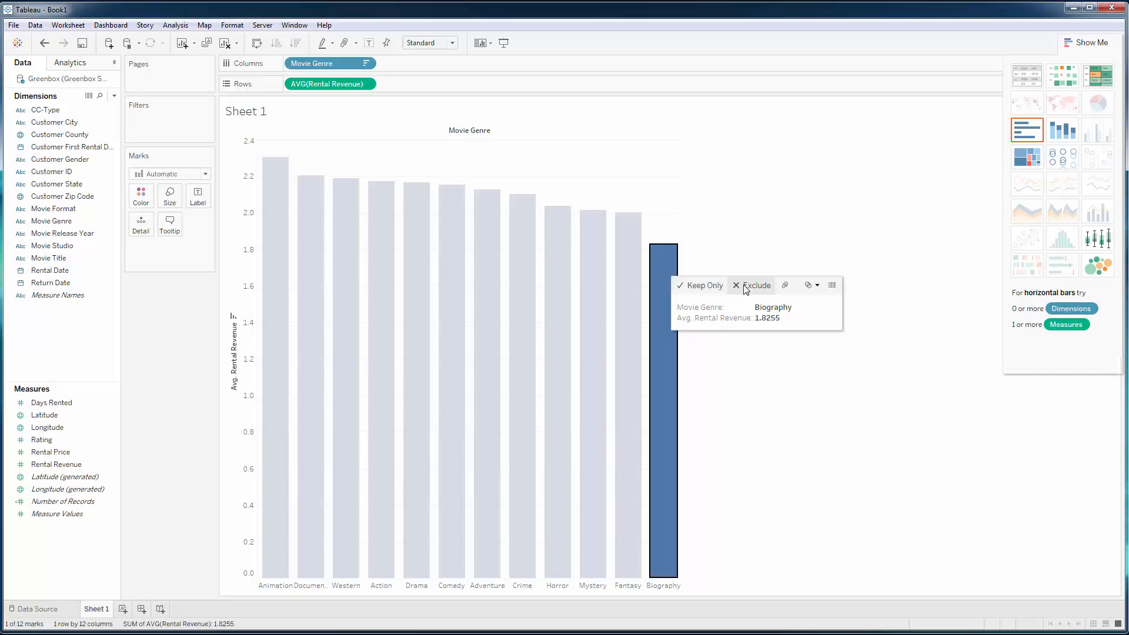
right_click(662, 262)
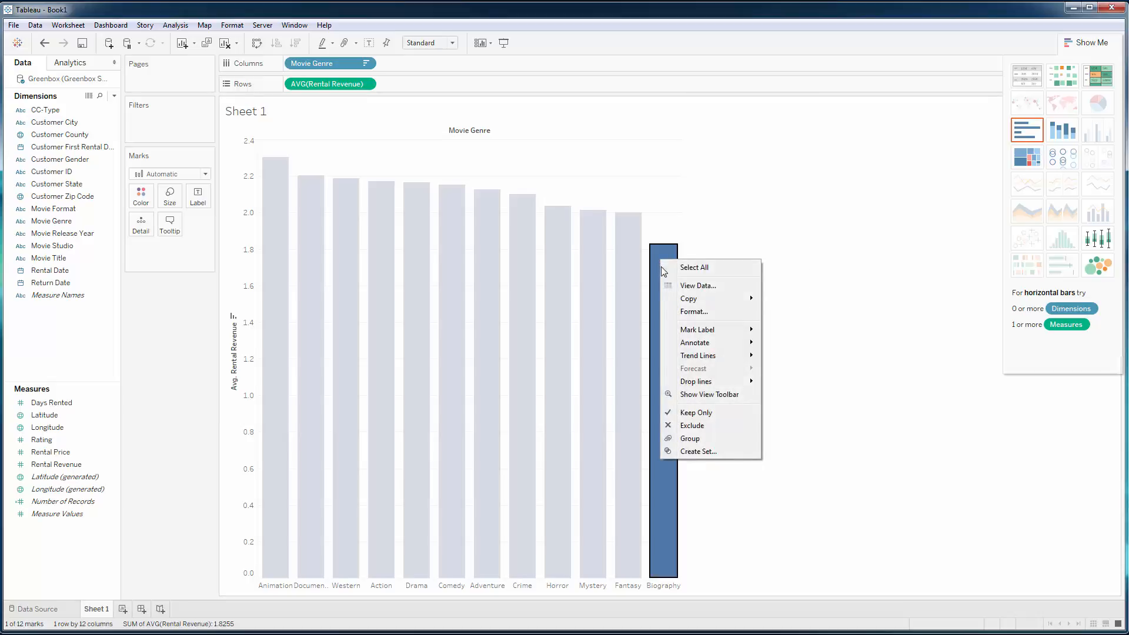
click(704, 426)
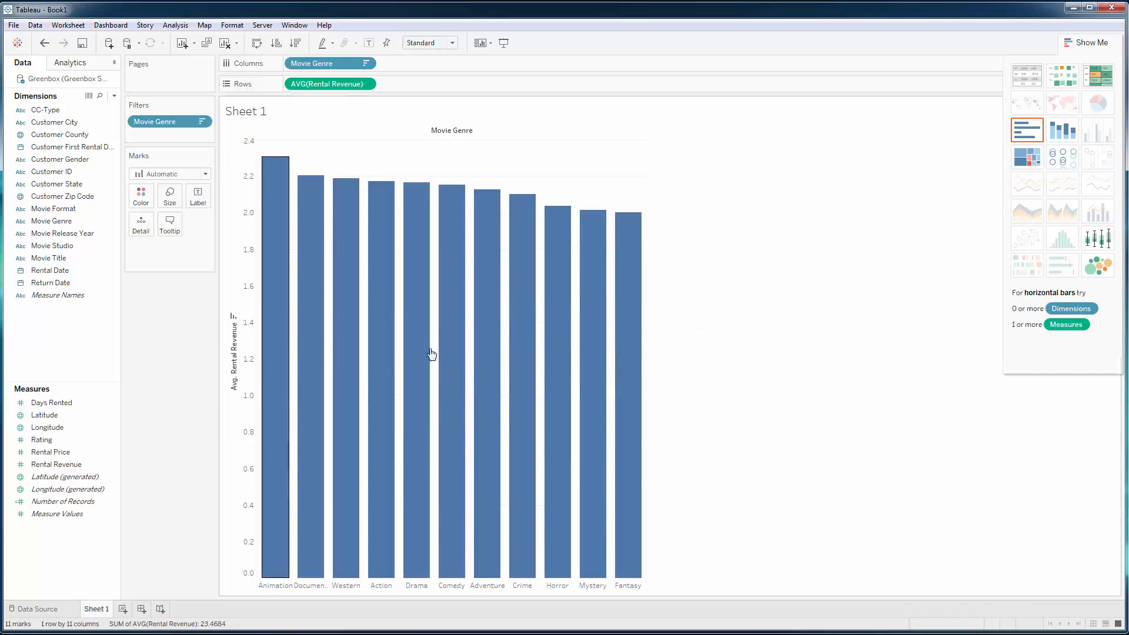
Edit the Movie Genre filter to exclude Mystery as well, and apply the change.
click(202, 123)
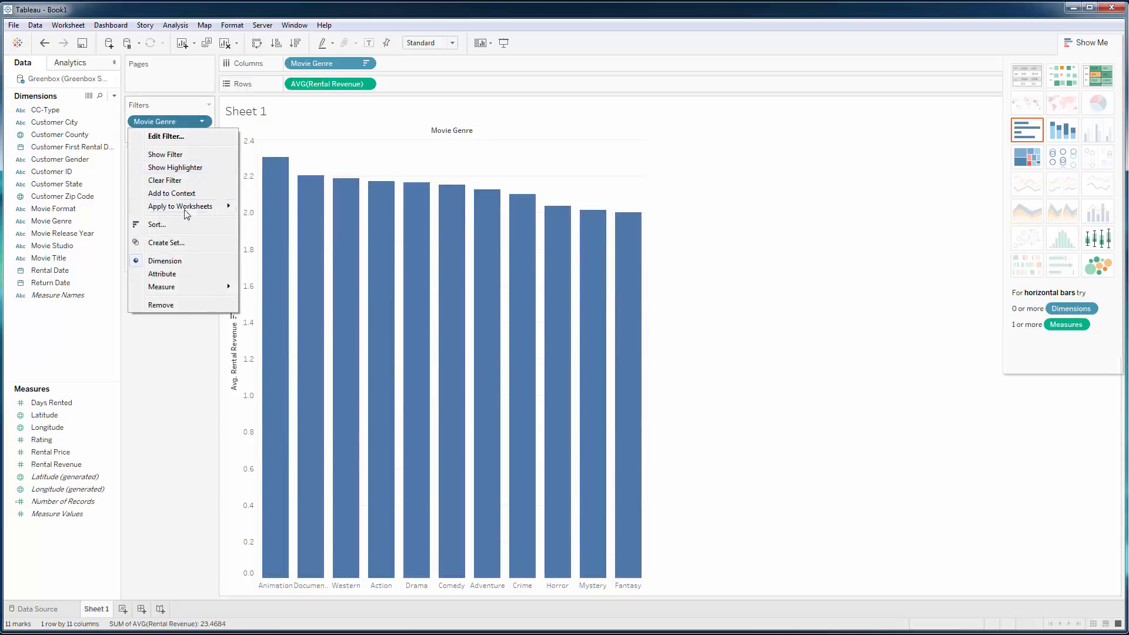
double_click(161, 123)
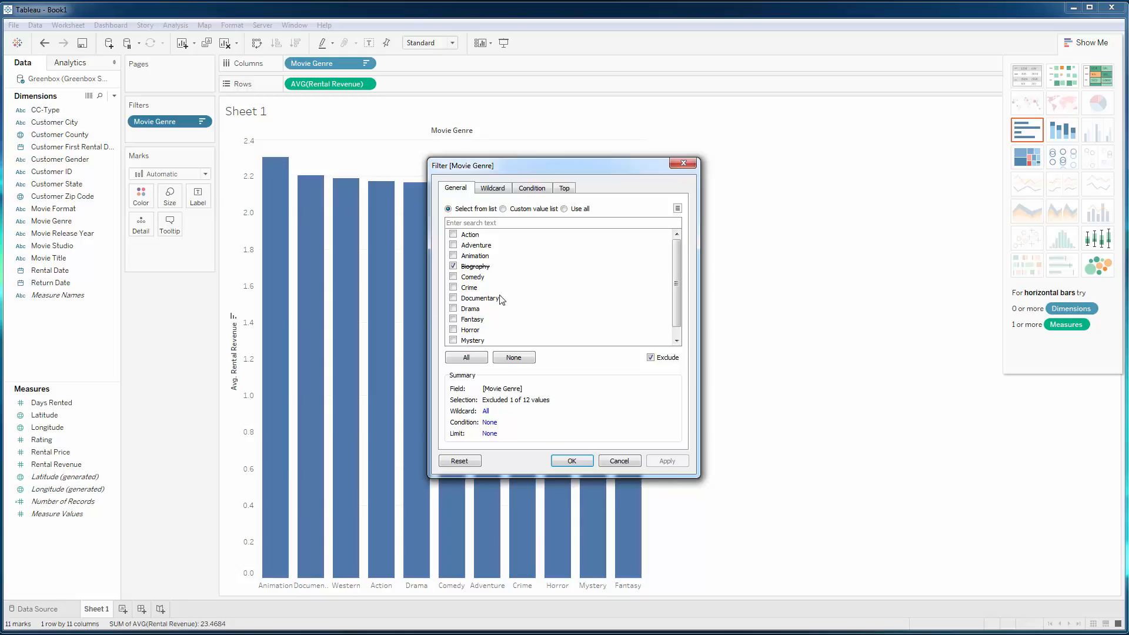
click(453, 340)
click(663, 460)
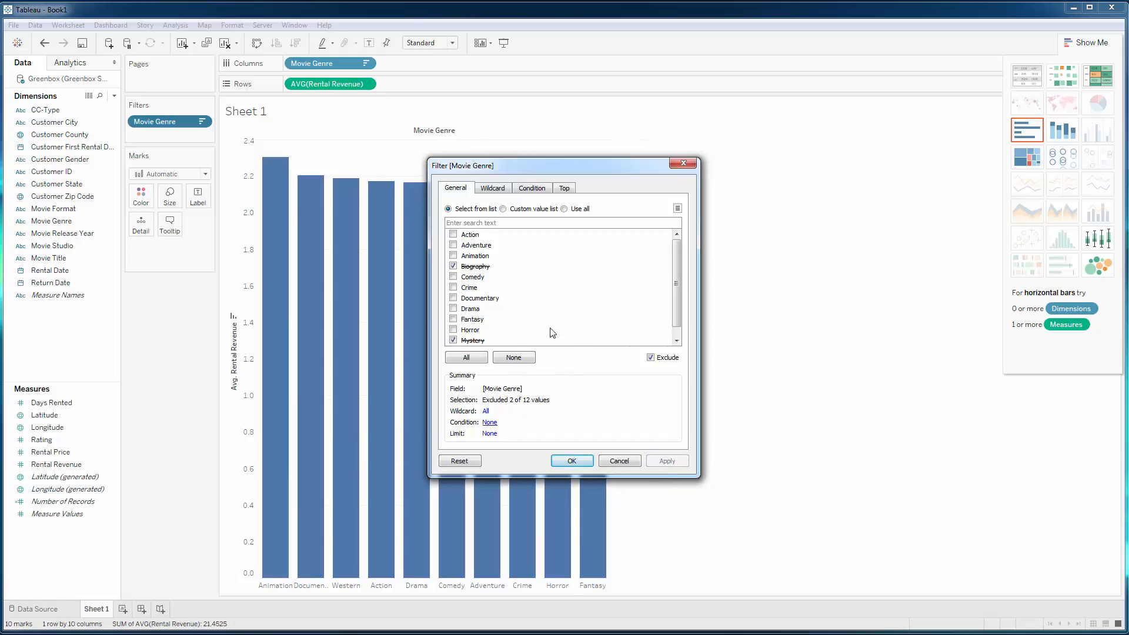
Add a wildcard condition to the Movie Genre filter that matches values starting with "A", and apply it.
click(493, 188)
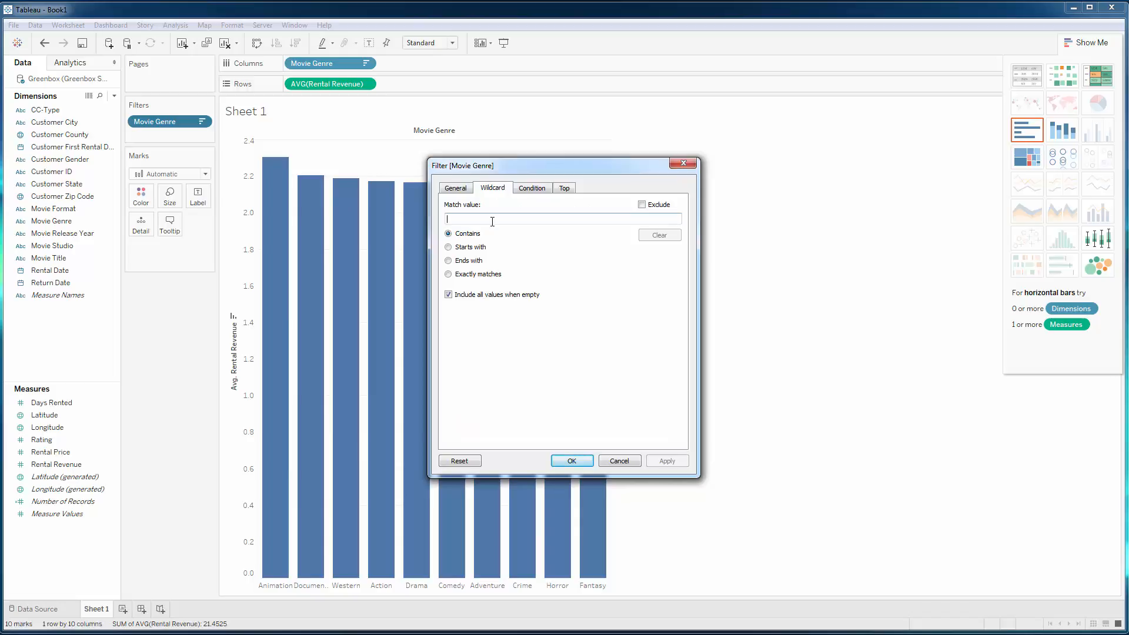
text(A)
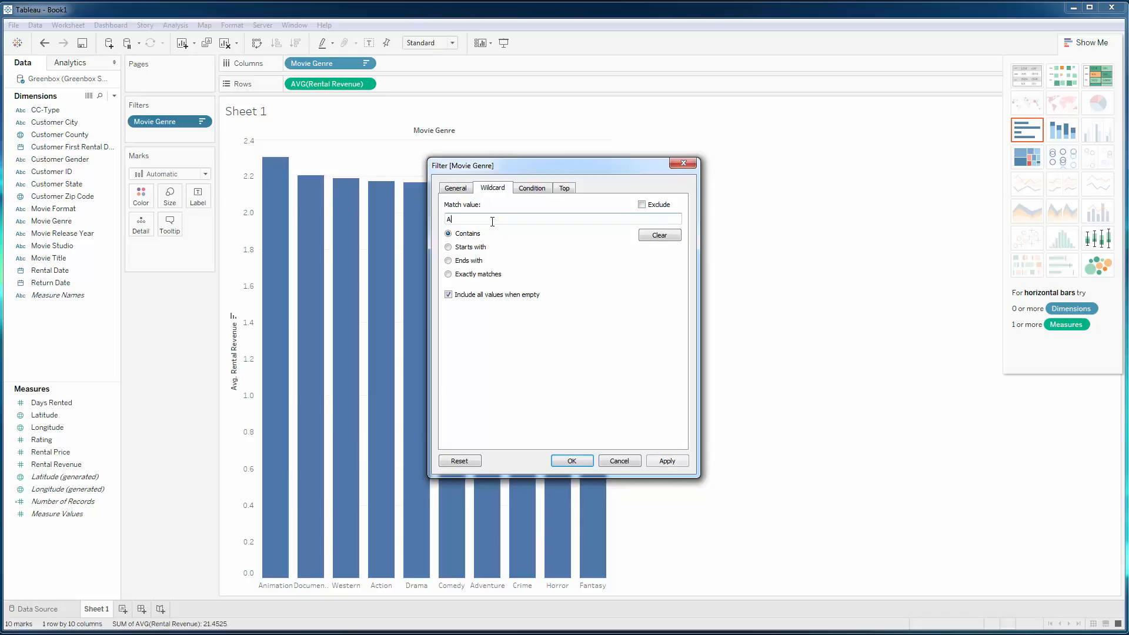
click(450, 249)
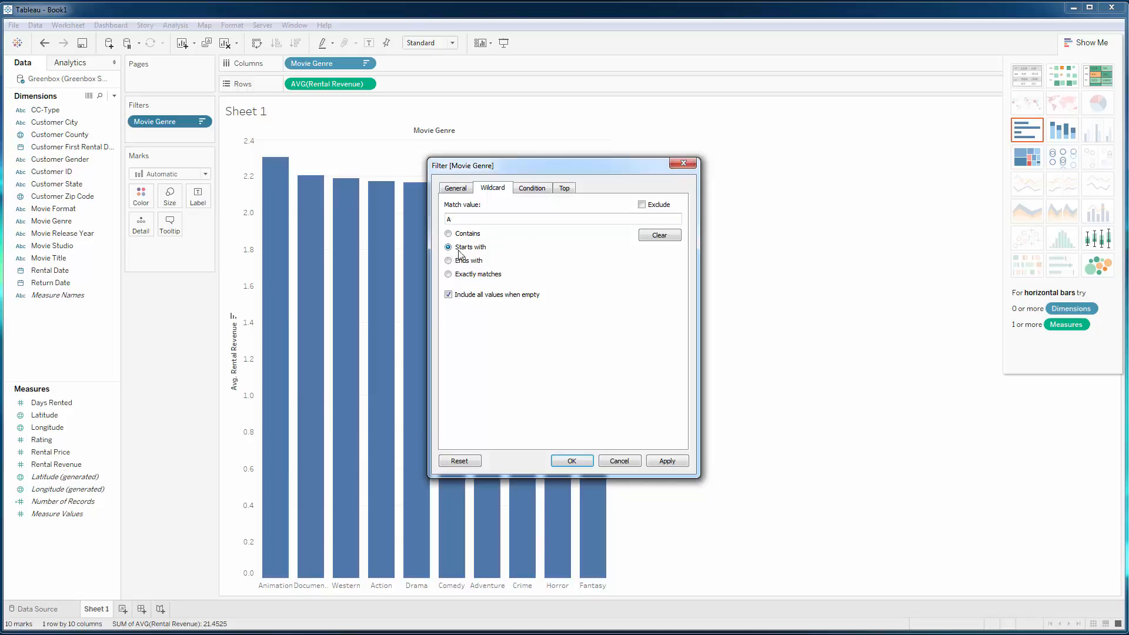
click(667, 461)
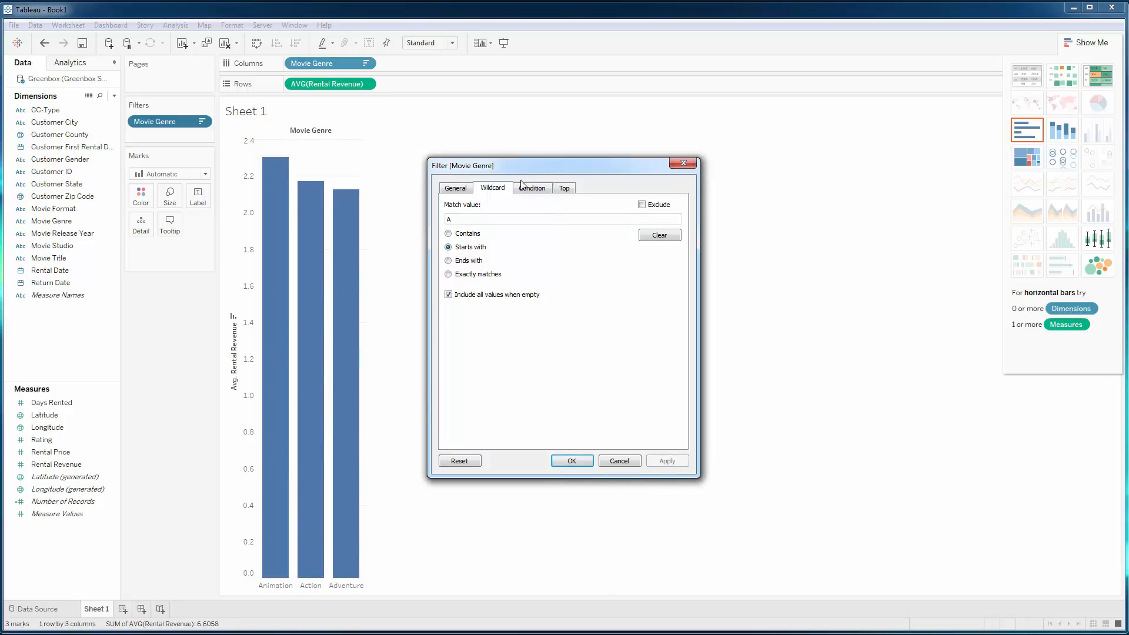
Review the Movie Genre filter's general and top settings, and clear the filter from the sheet.
click(456, 188)
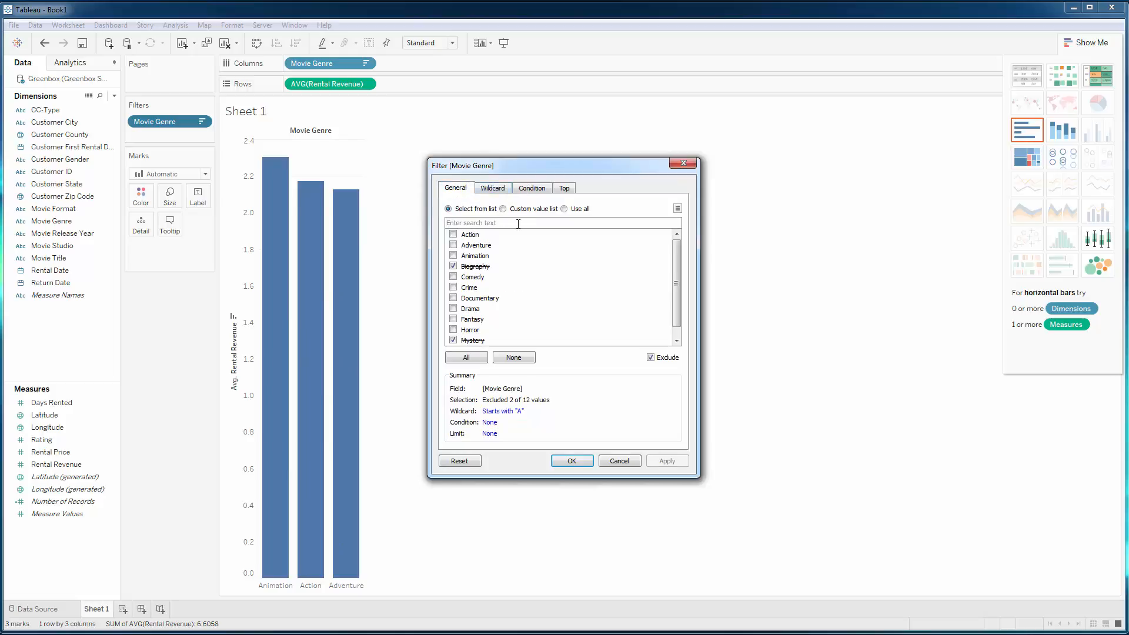
click(565, 189)
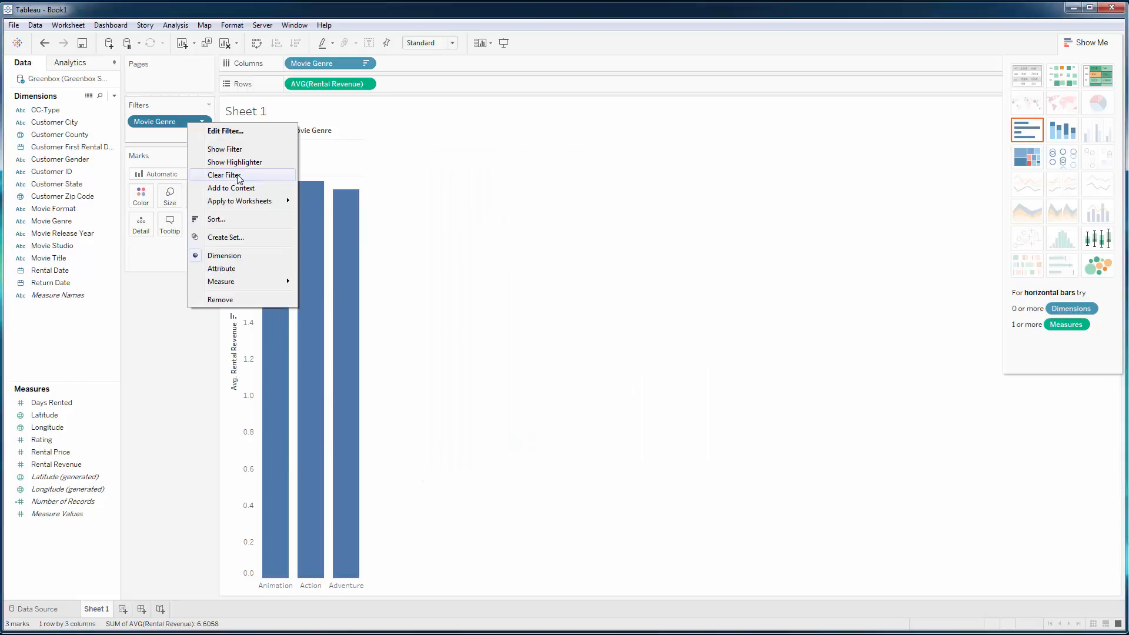
click(236, 175)
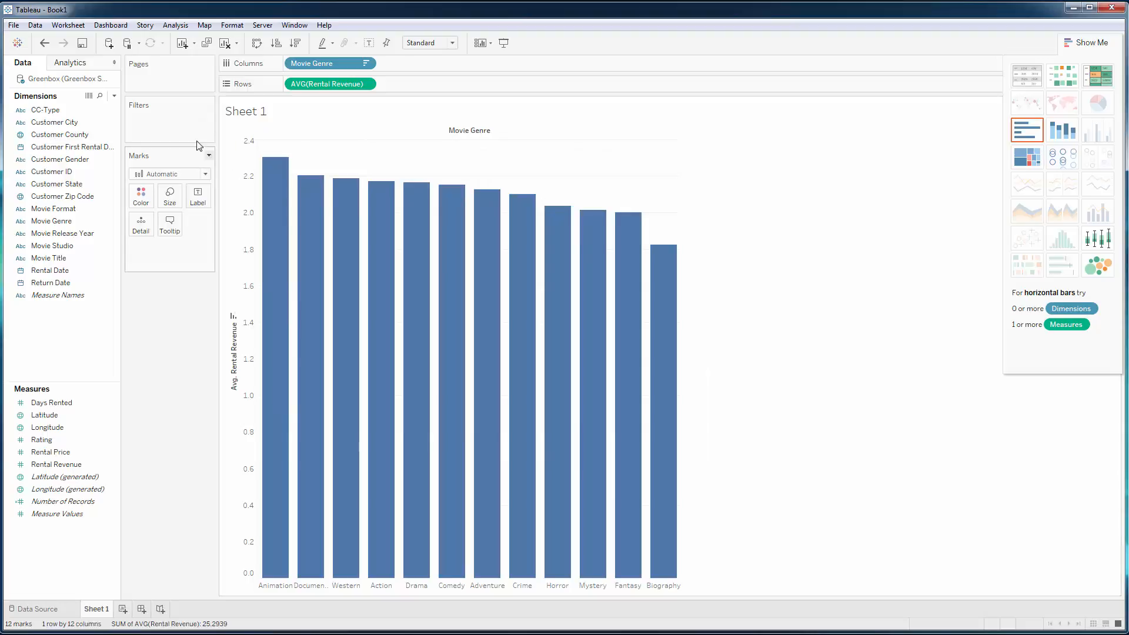
click(208, 104)
click(159, 142)
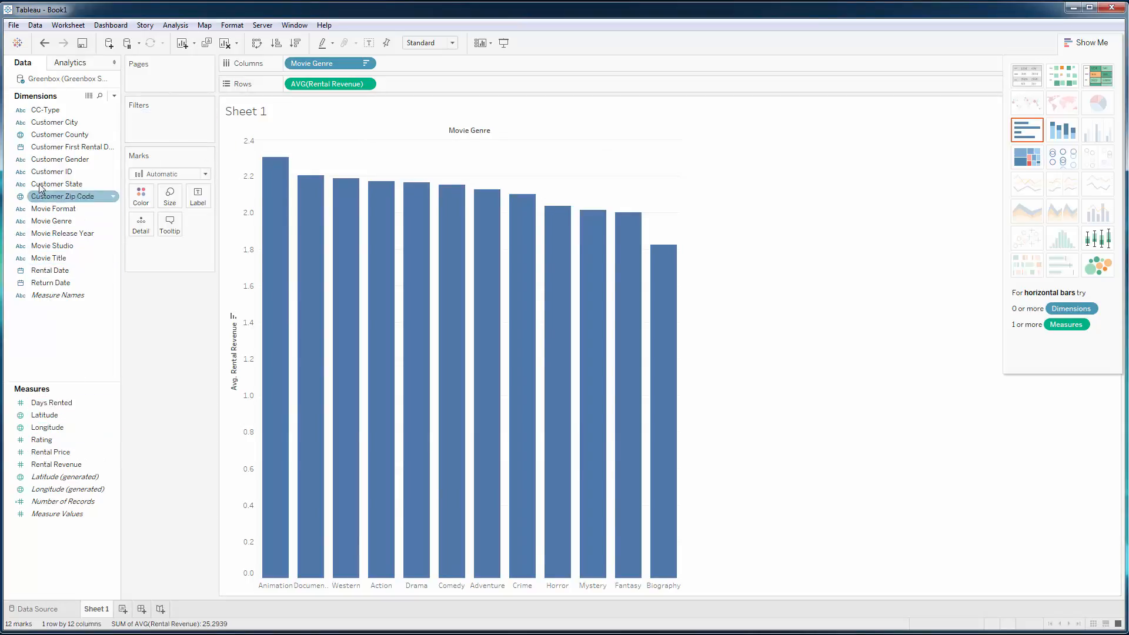
Add the Movie Genre dimension to the Filters shelf.
click(52, 162)
drag(53, 170, 177, 105)
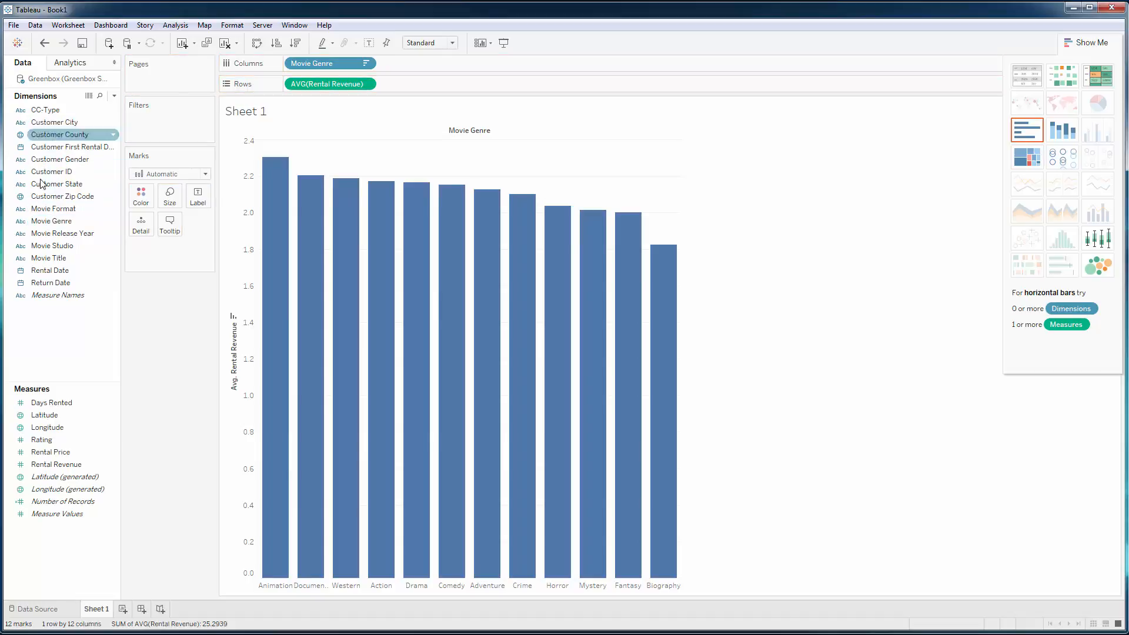
click(51, 225)
drag(51, 226, 156, 139)
Limit the Movie Genre filter by field to the top 3 genres by average Rental Revenue, and apply it.
click(564, 189)
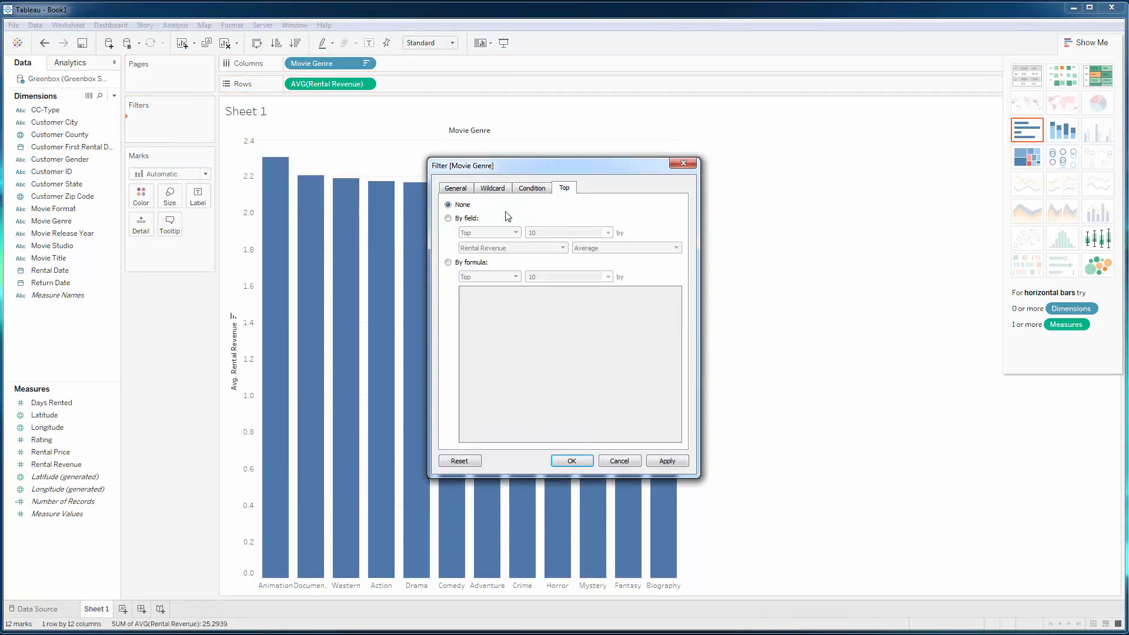
click(448, 263)
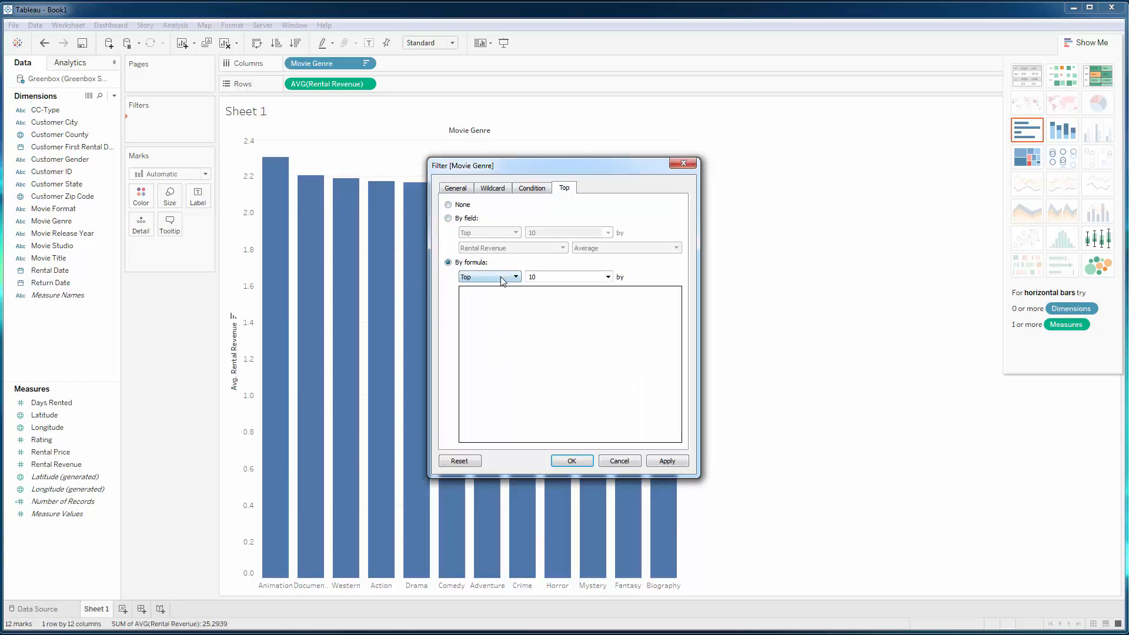
click(546, 280)
click(448, 219)
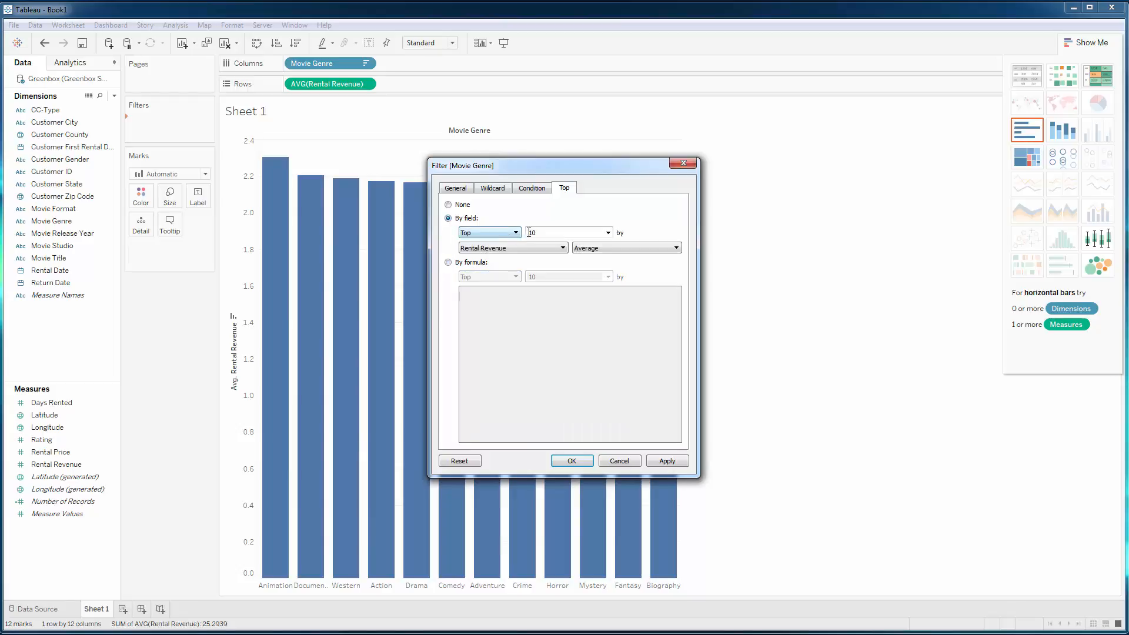
click(608, 232)
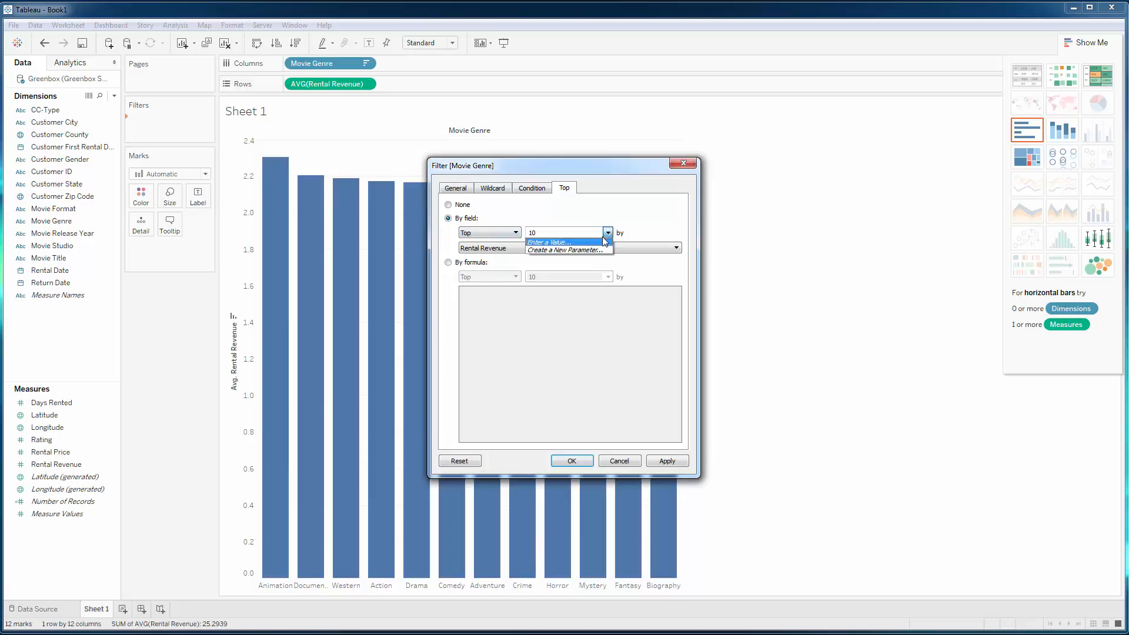
click(557, 241)
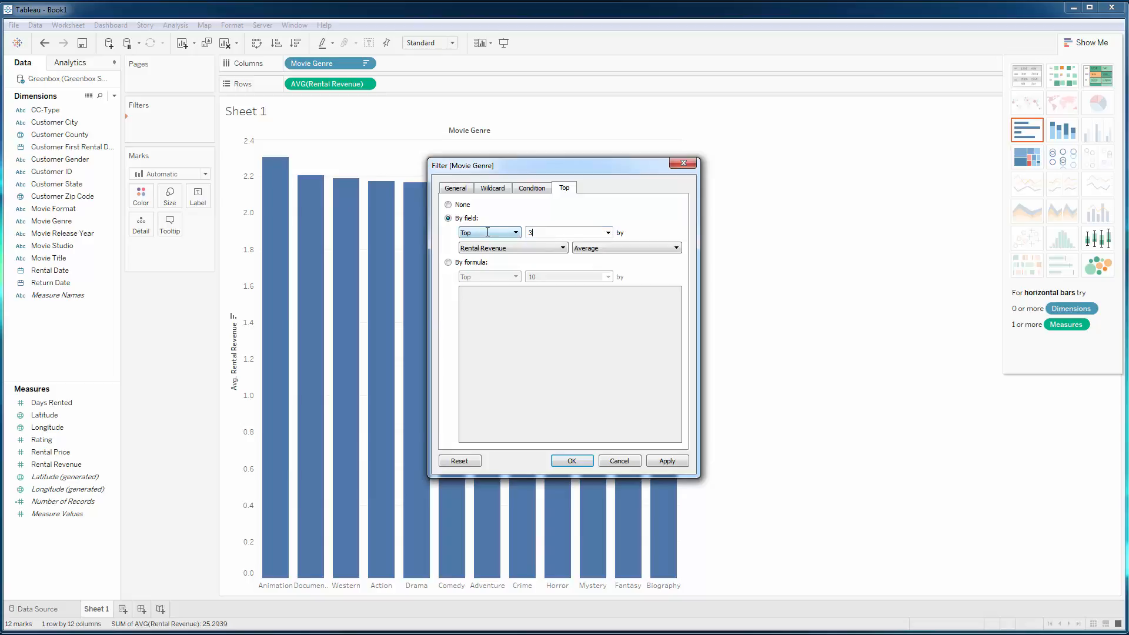
text(3)
key(Tab)
click(666, 460)
click(571, 461)
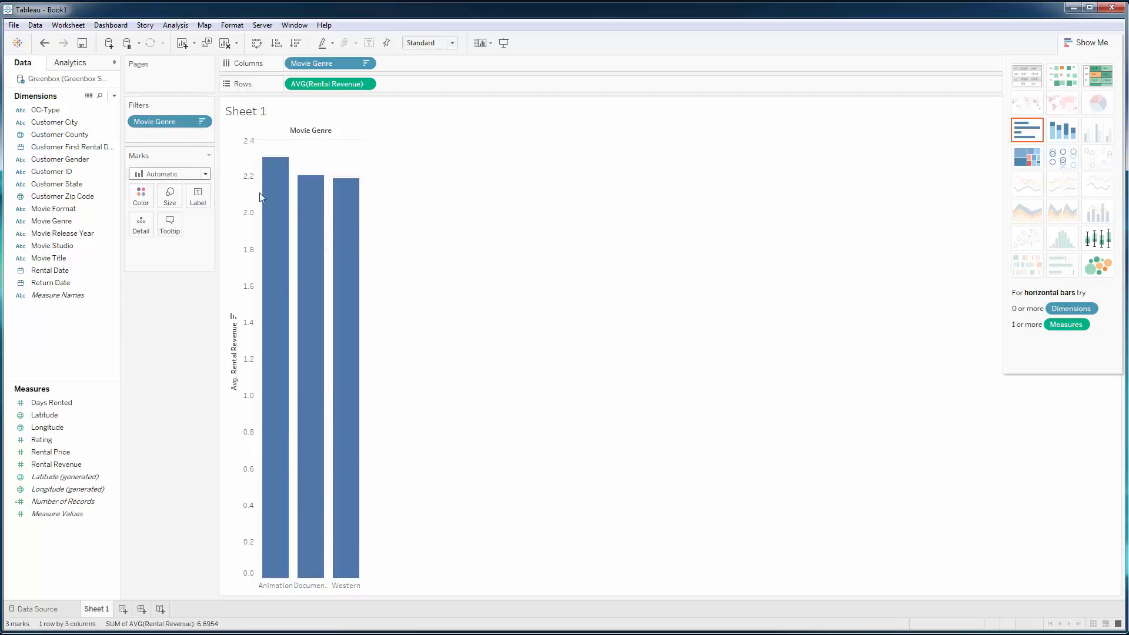
Try the stacked bar chart type for the filtered genres, and switch the view to a treemap.
mouse_move(323, 286)
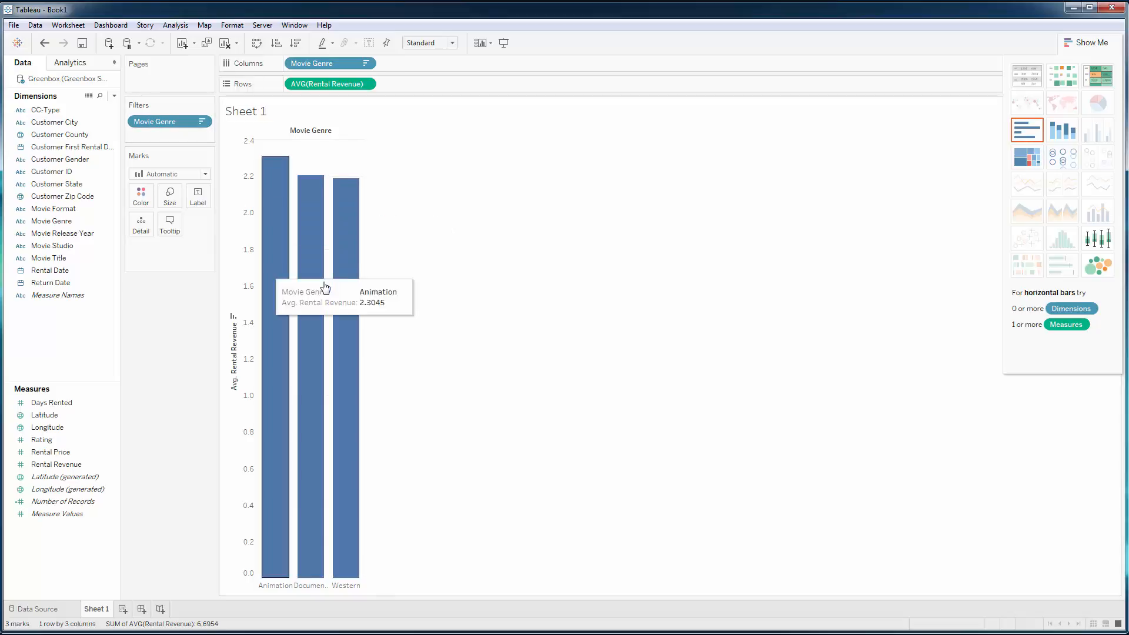
click(1060, 137)
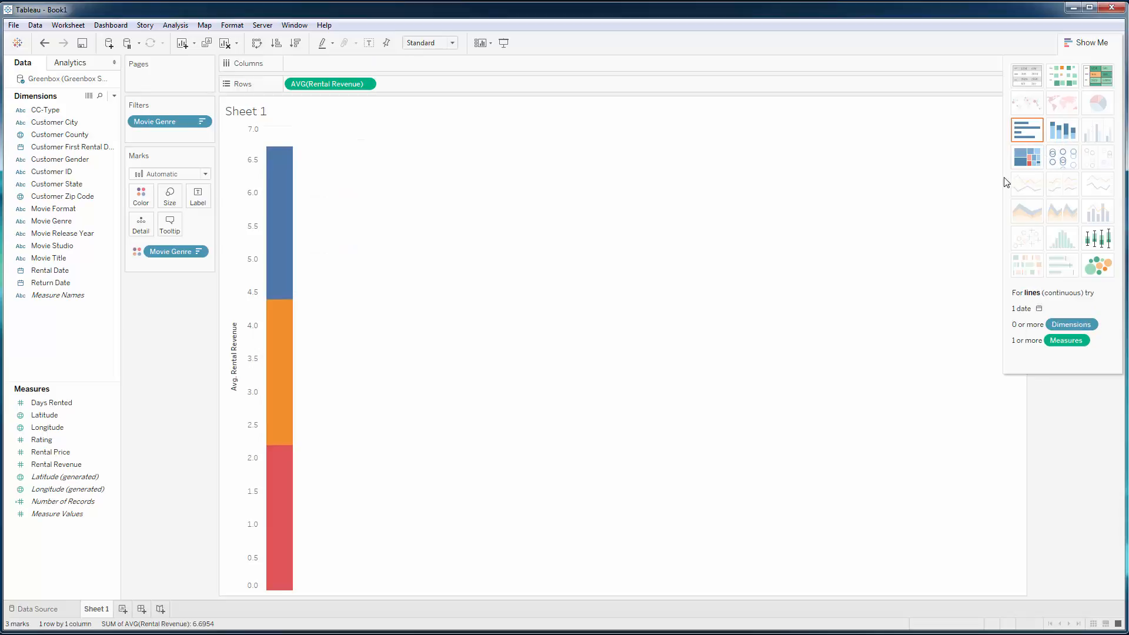
click(1027, 159)
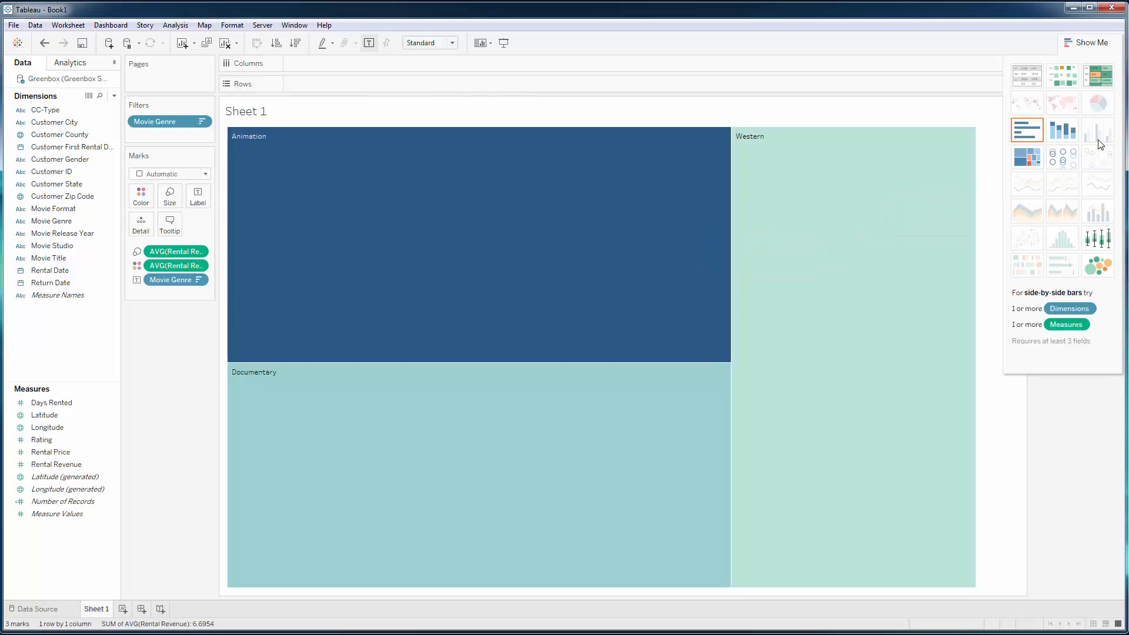
Switch the view to the circle views chart type and remove the Movie Genre filter from the sheet.
click(1075, 157)
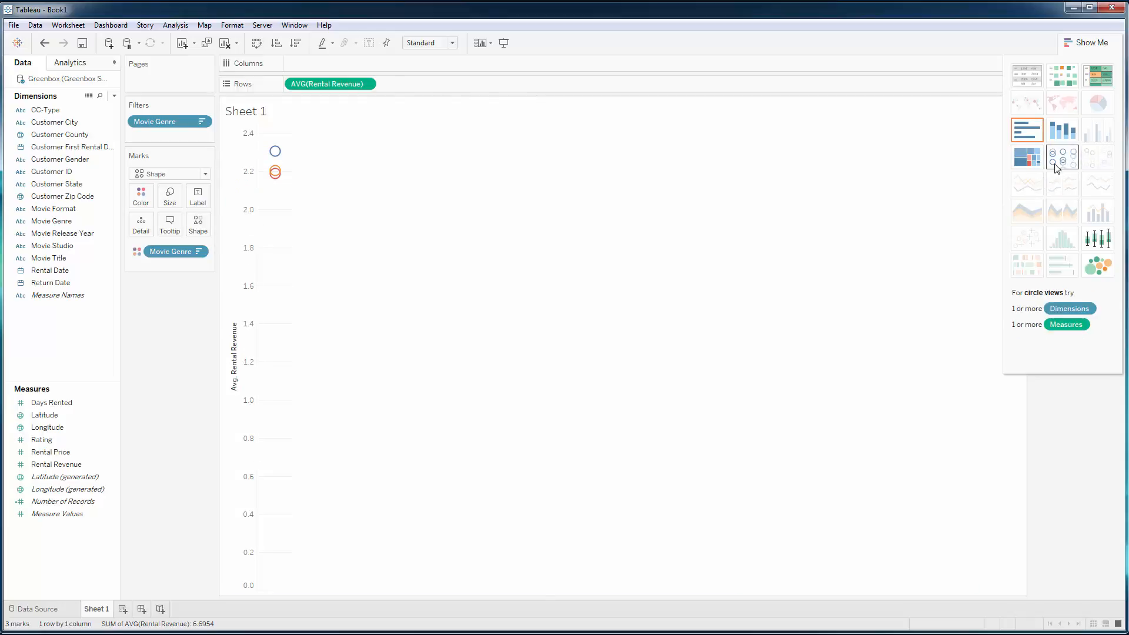
mouse_move(285, 171)
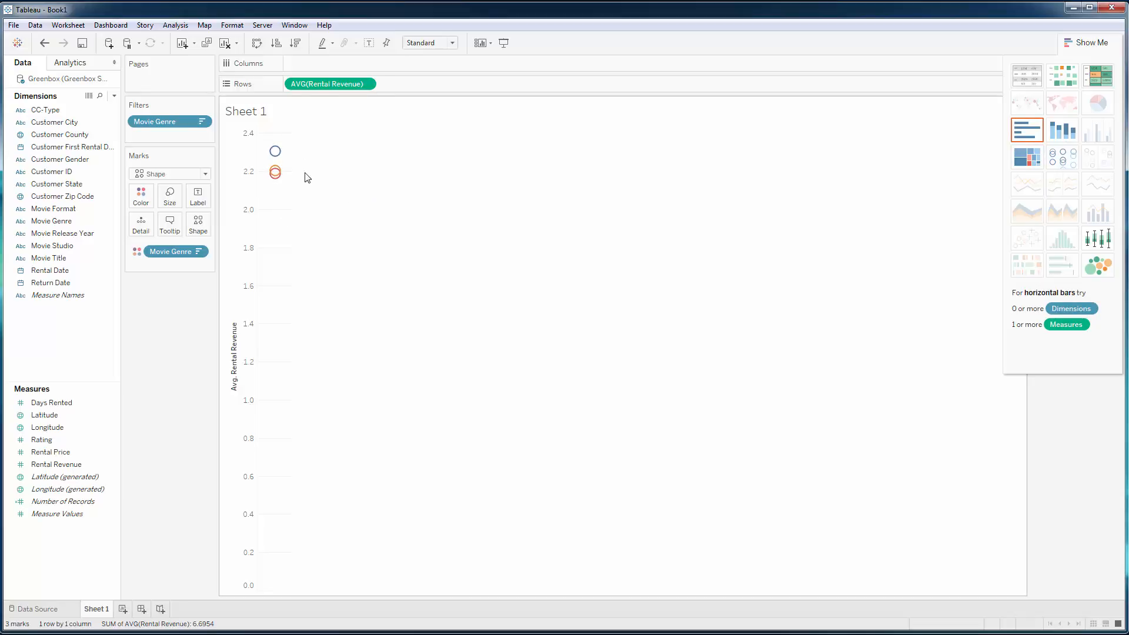
right_click(178, 122)
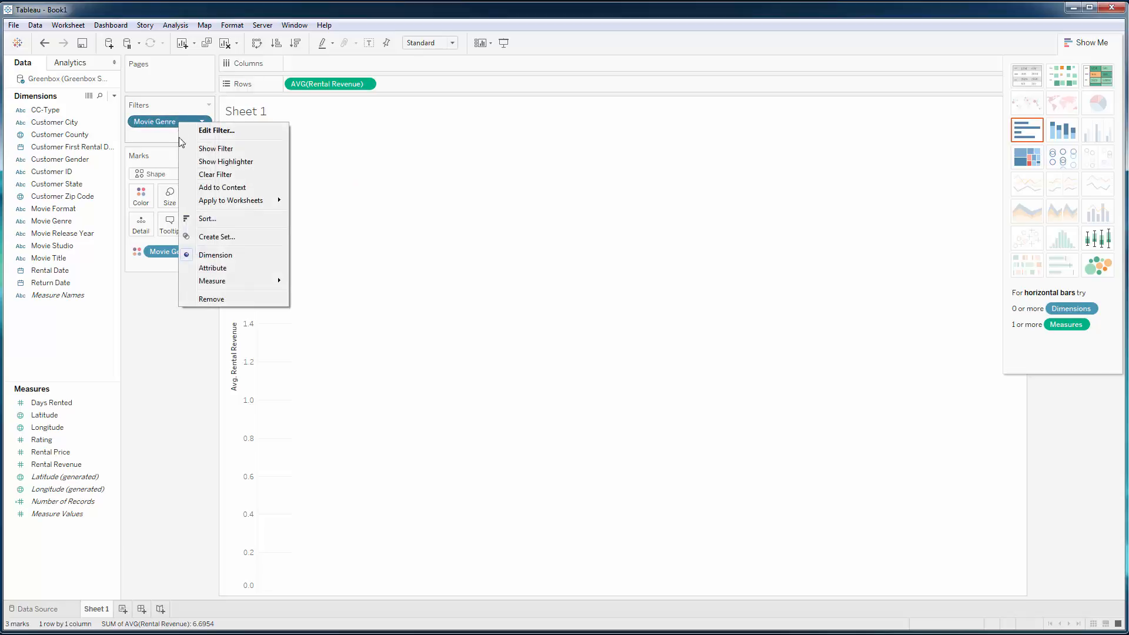
click(211, 299)
mouse_move(281, 251)
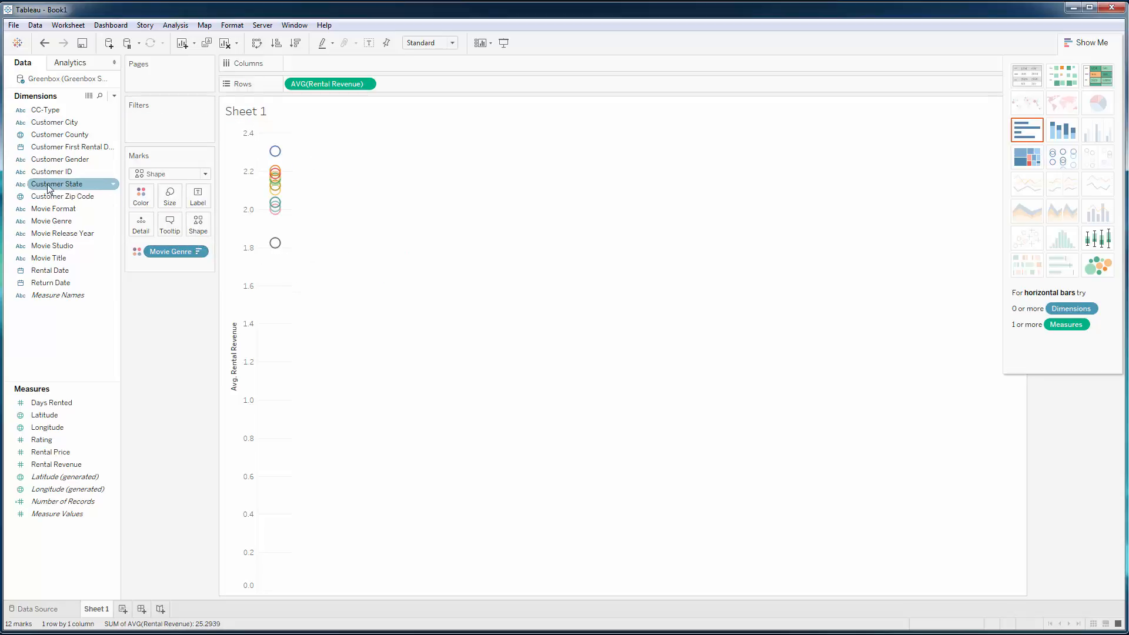
Add Customer State to Columns to split the average Rental Revenue circles by state.
drag(50, 187, 318, 66)
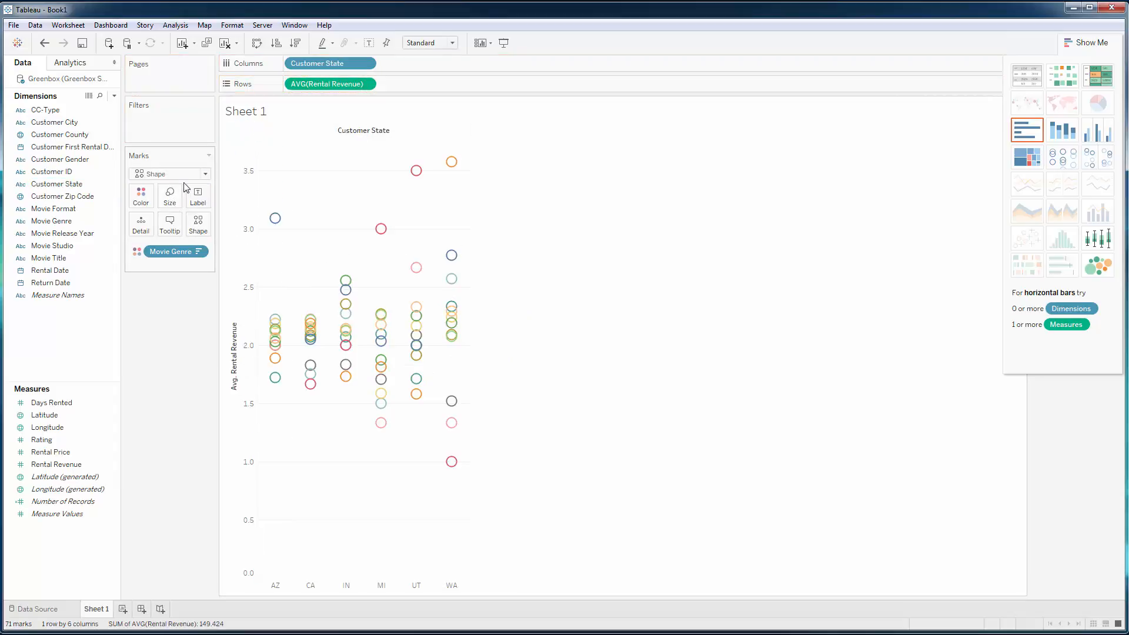
mouse_move(416, 182)
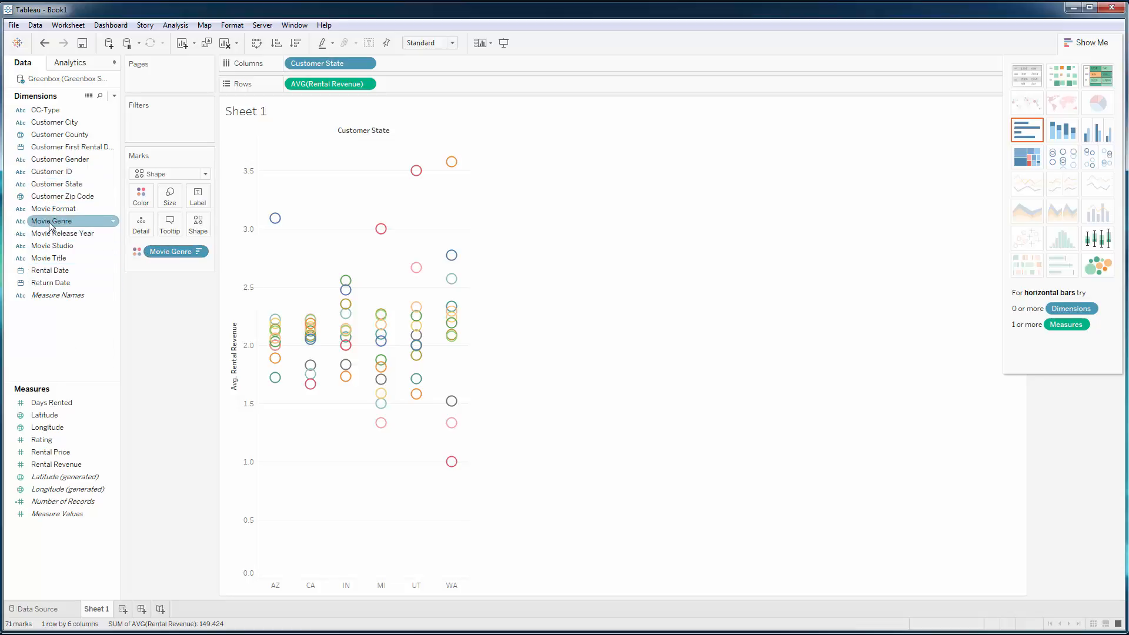
Assign Movie Genre to the mark shape and the sum of Rental Revenue to the mark size.
drag(50, 223, 198, 225)
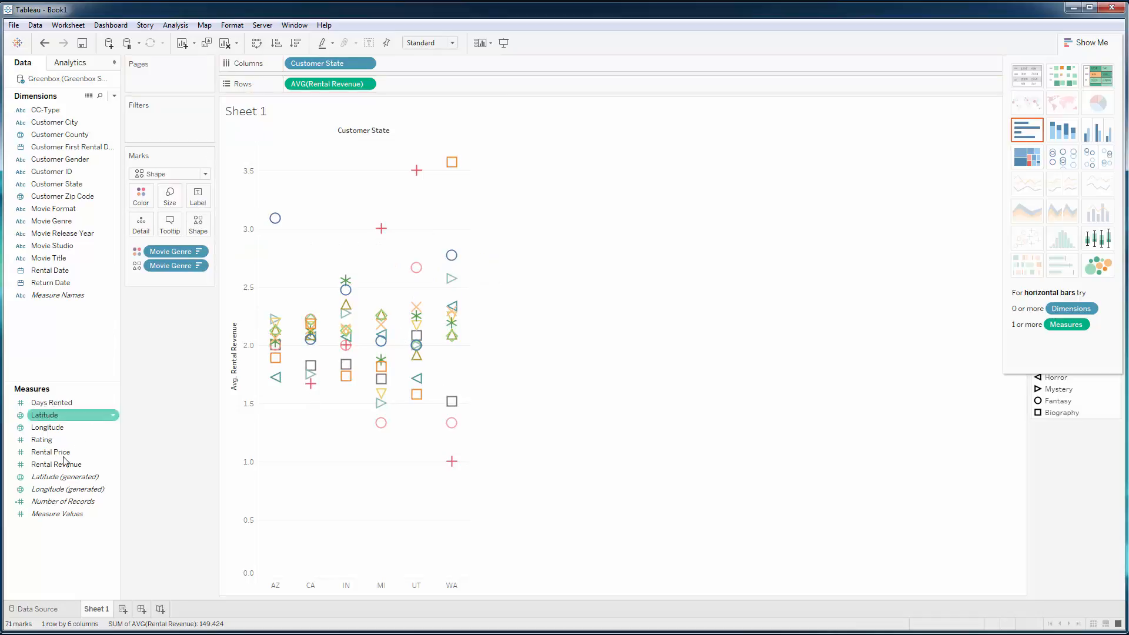
drag(94, 452, 170, 198)
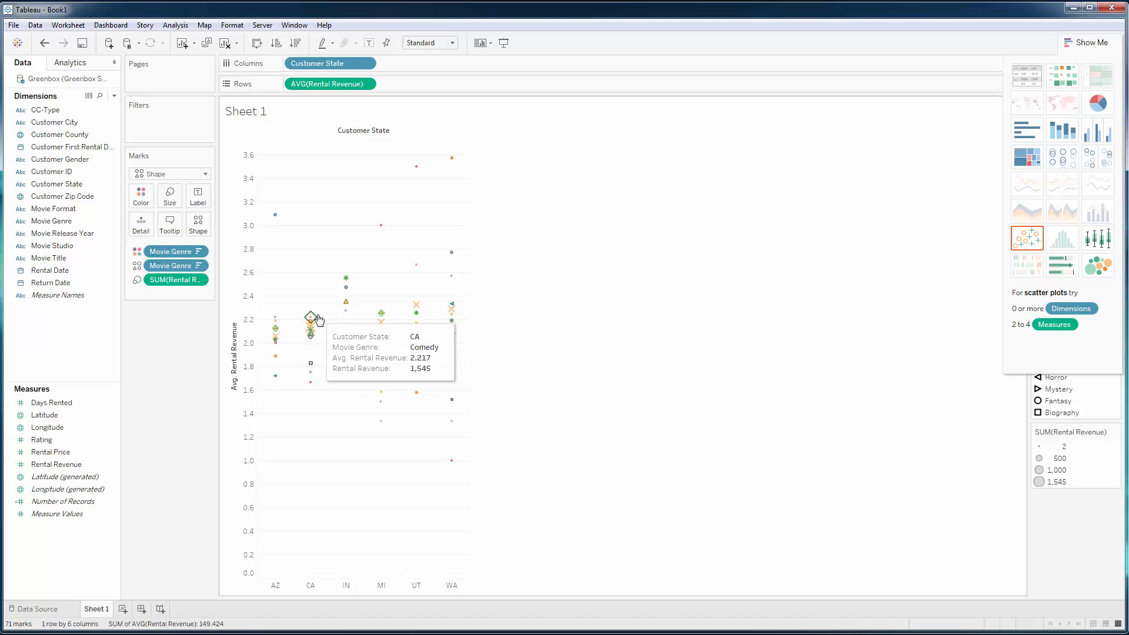
mouse_move(311, 319)
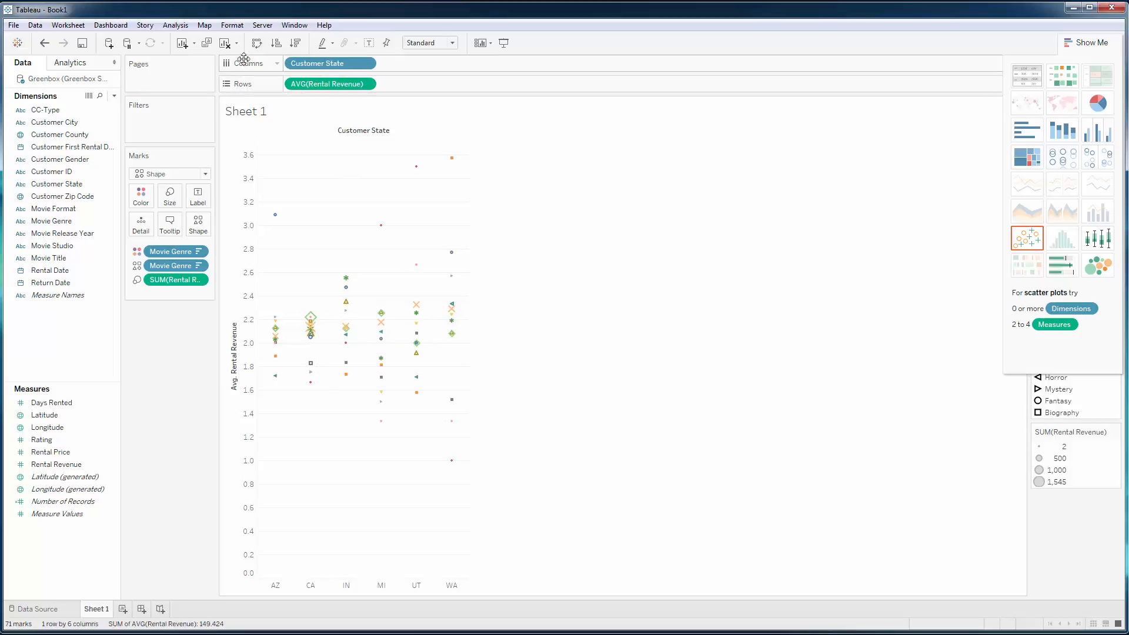
Clear the sheet and plot Rental Price in Rows, aggregated as Average.
click(226, 46)
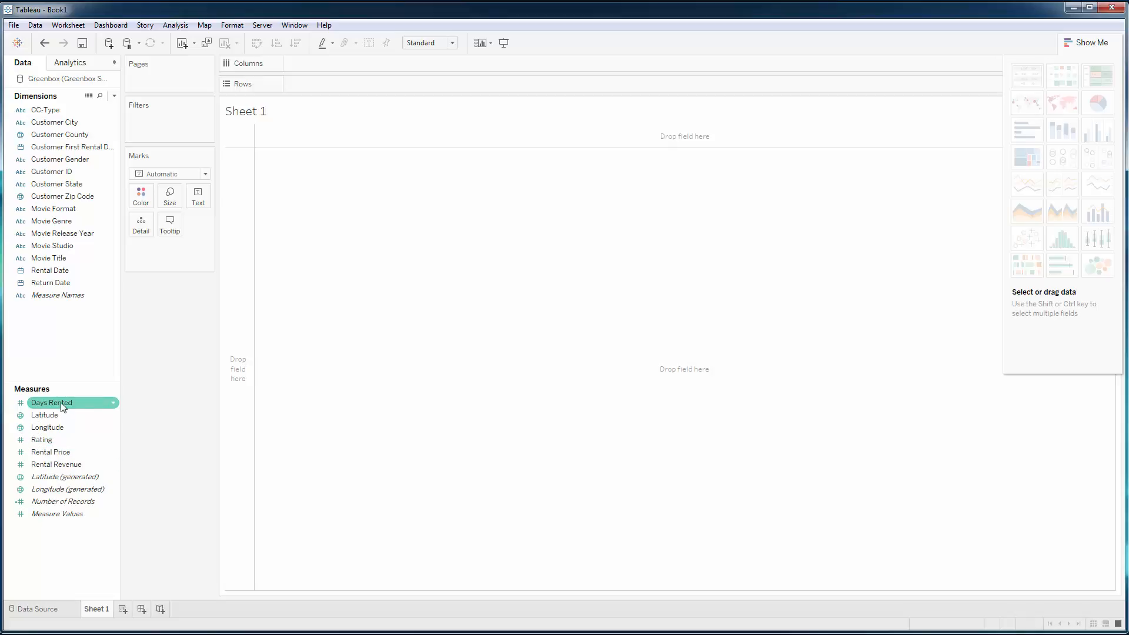
double_click(62, 451)
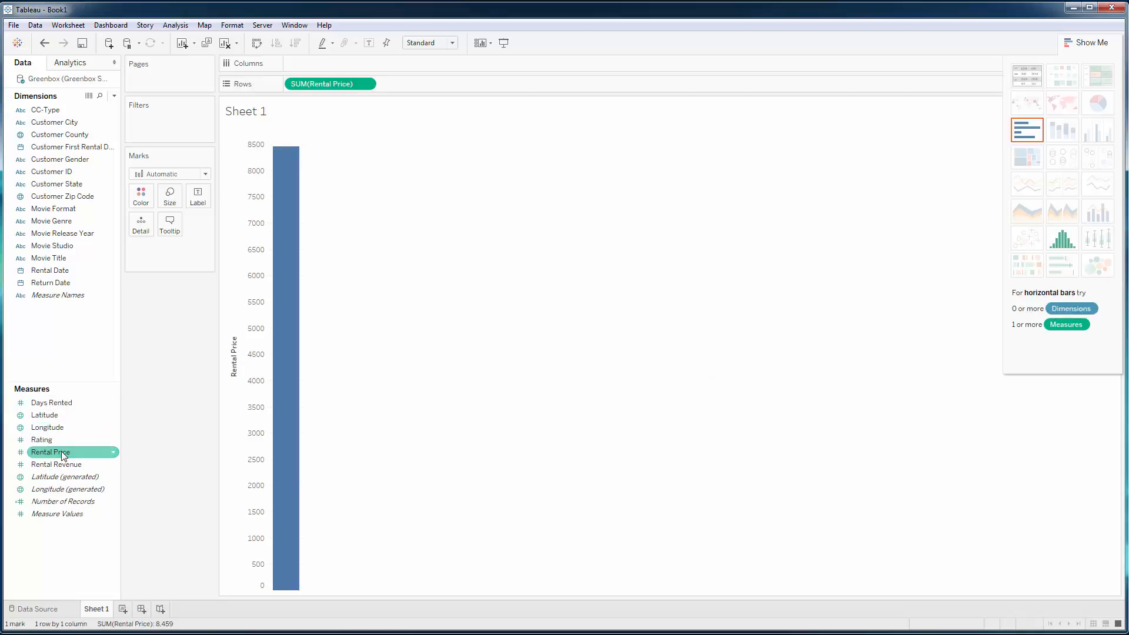
click(365, 83)
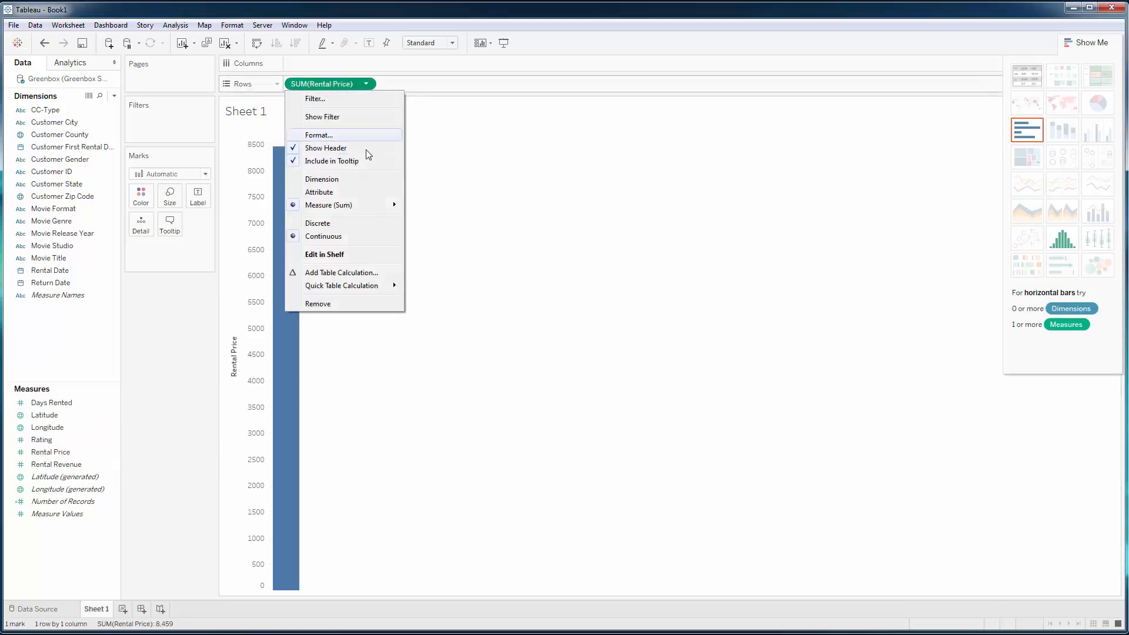
mouse_move(371, 205)
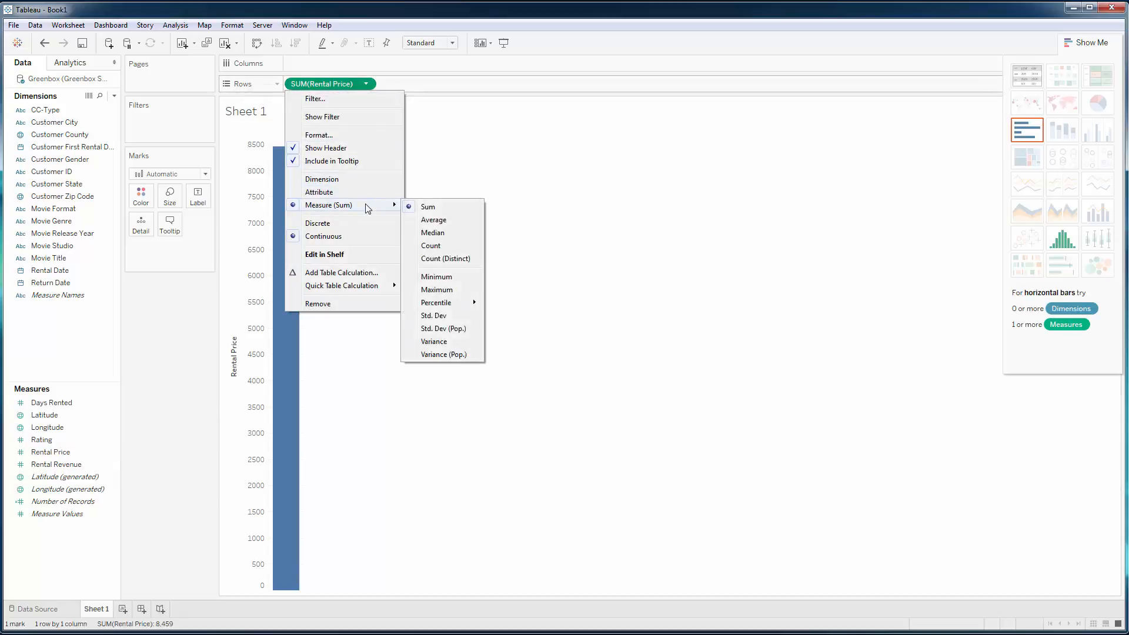
click(430, 220)
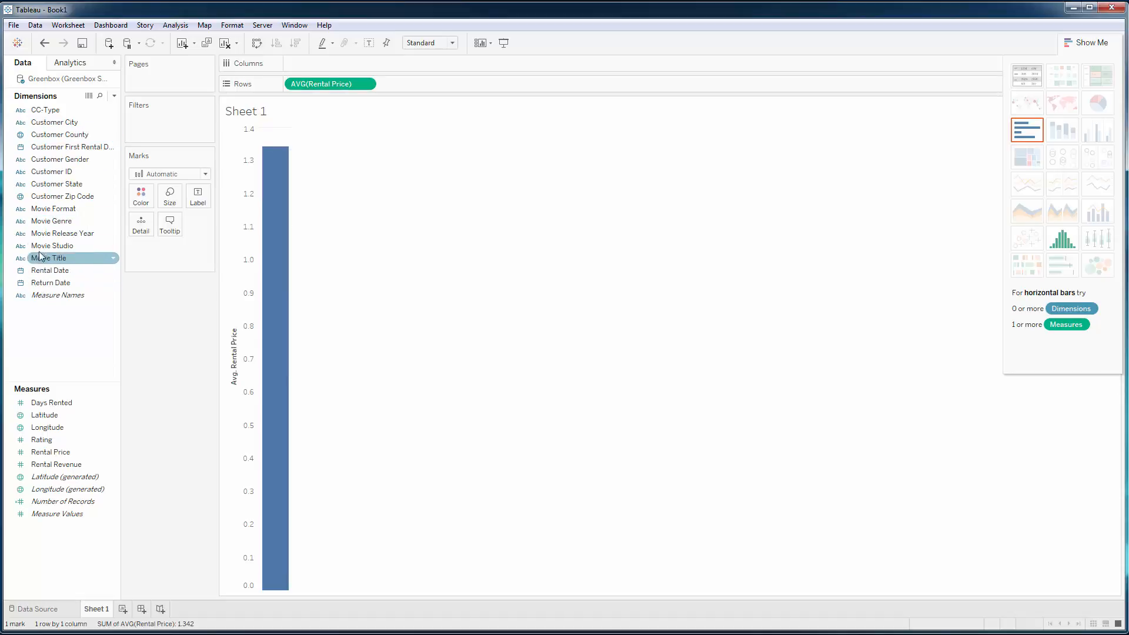
Split the average Rental Price bar by Customer Gender in Columns, and color the bars by Customer Gender.
double_click(50, 162)
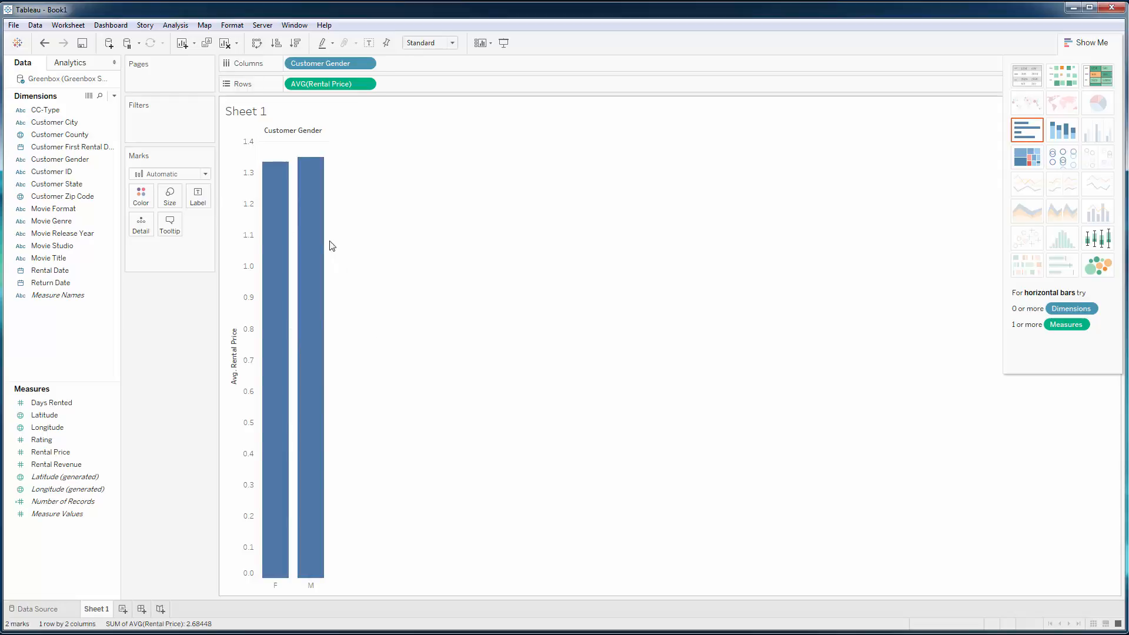
mouse_move(300, 243)
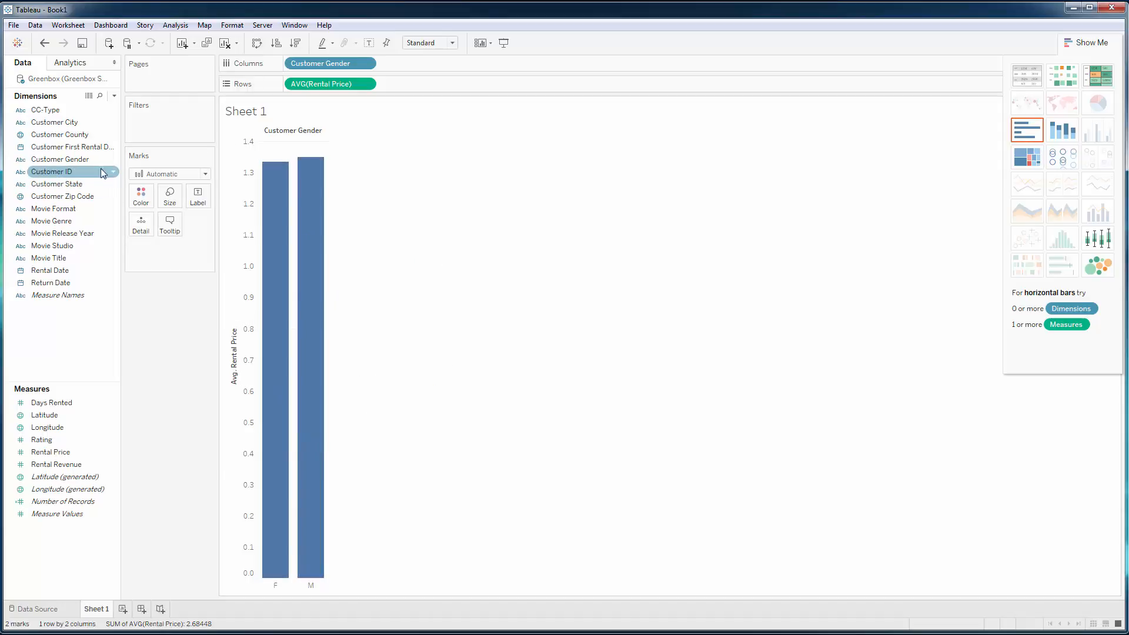
drag(54, 160, 141, 195)
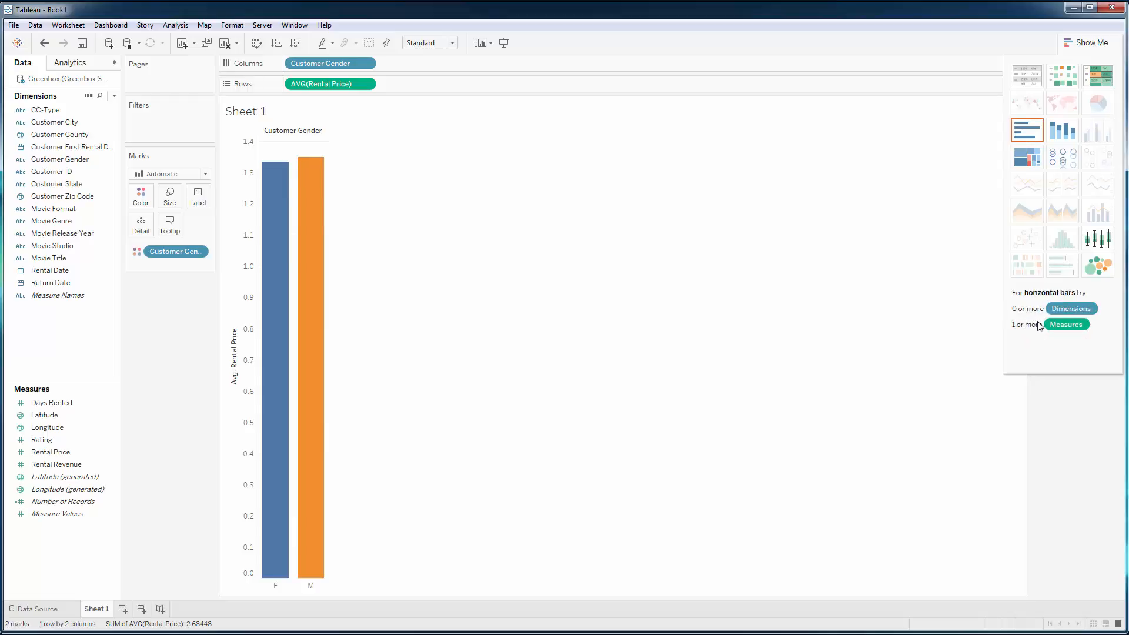
Try the highlight table, heat map, packed bubbles, box-and-whisker and treemap chart types on the average Rental Price by gender.
click(1096, 77)
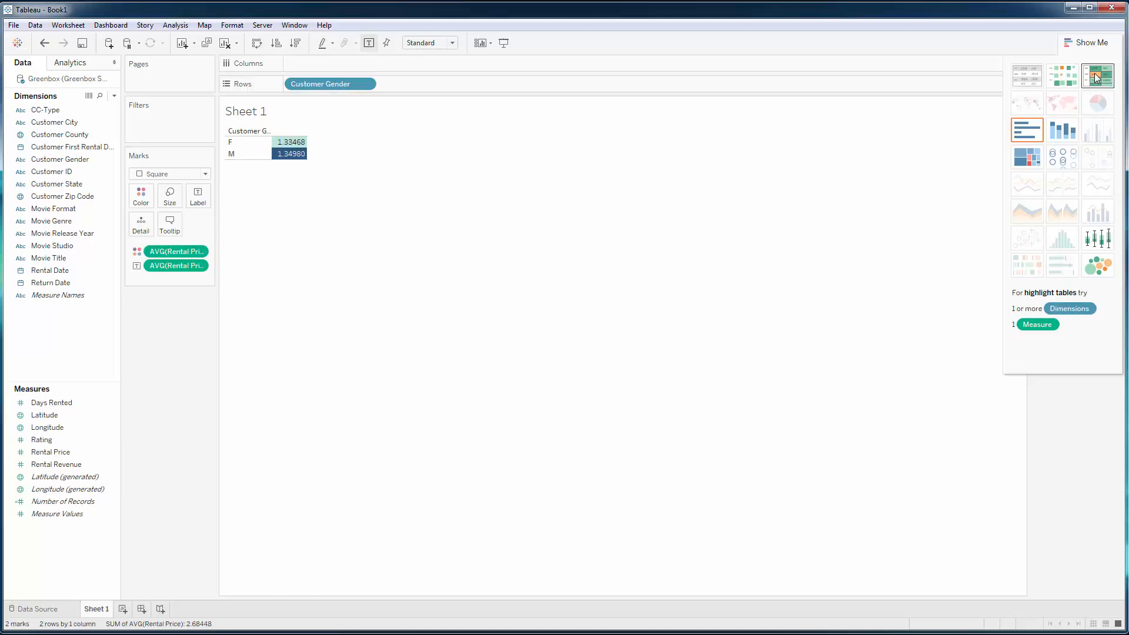
click(1062, 75)
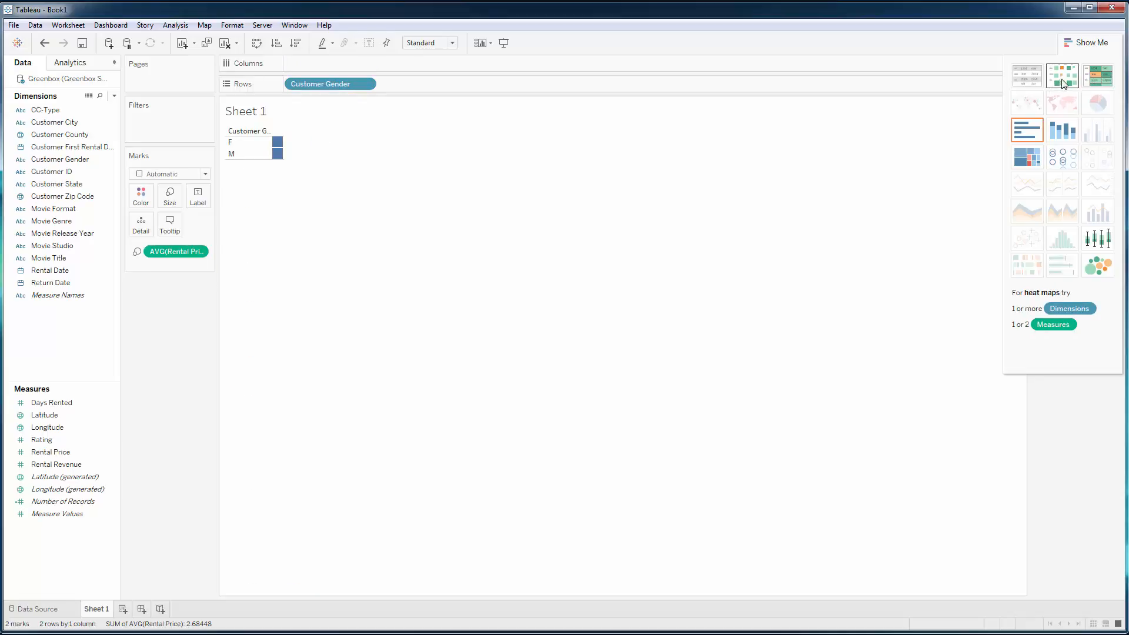
click(1097, 268)
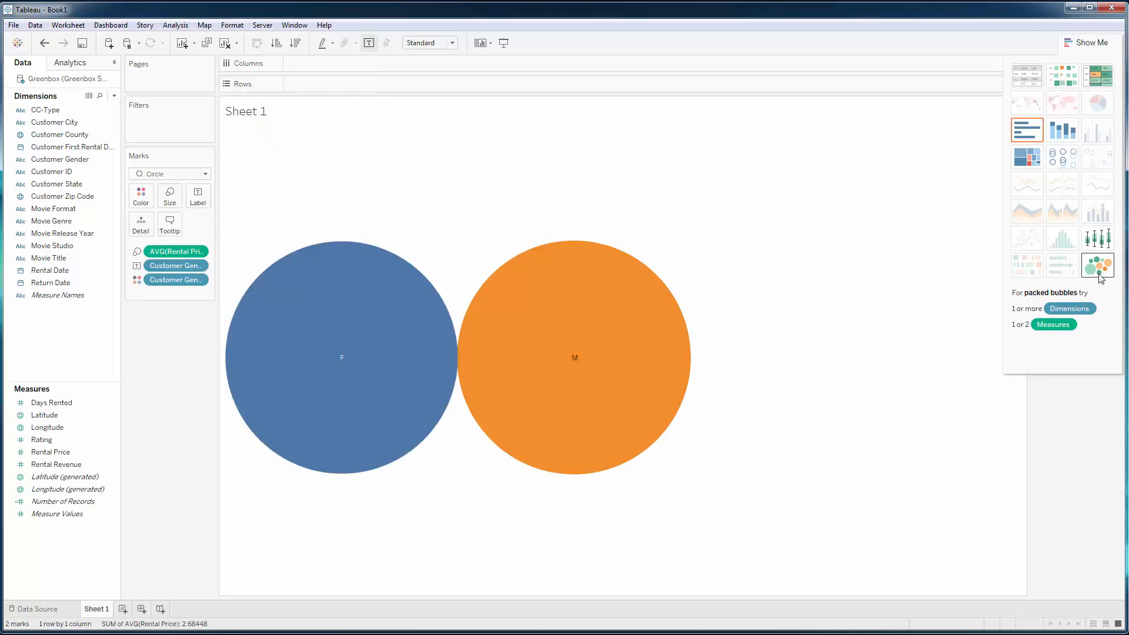
click(1107, 241)
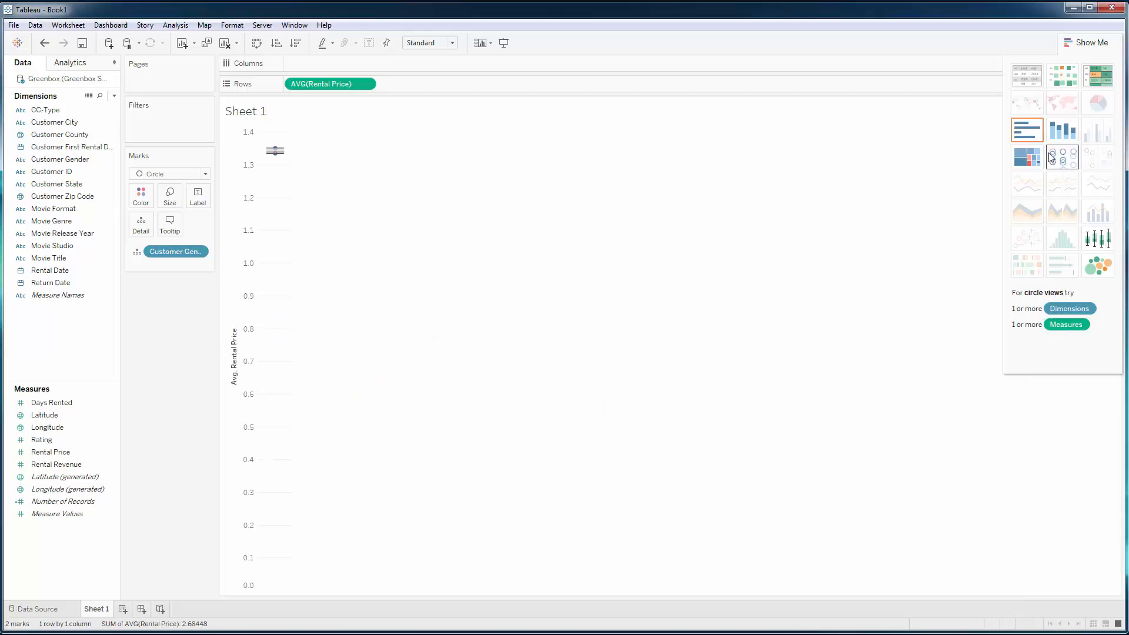
click(1028, 159)
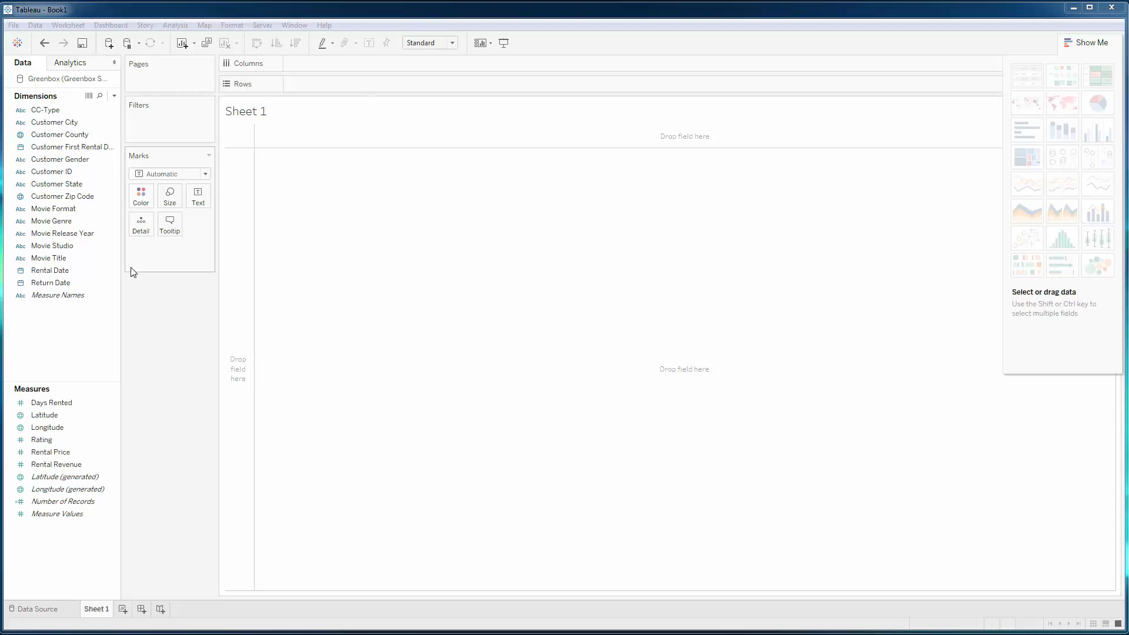
Assign the City geographic role to the Customer City dimension.
click(53, 135)
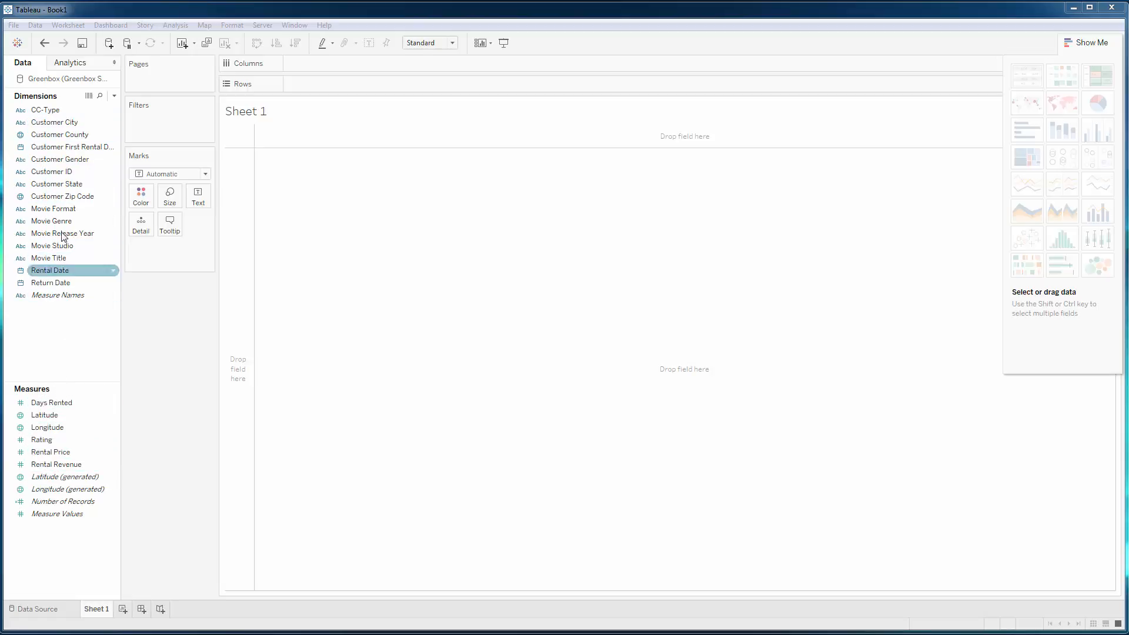
click(66, 161)
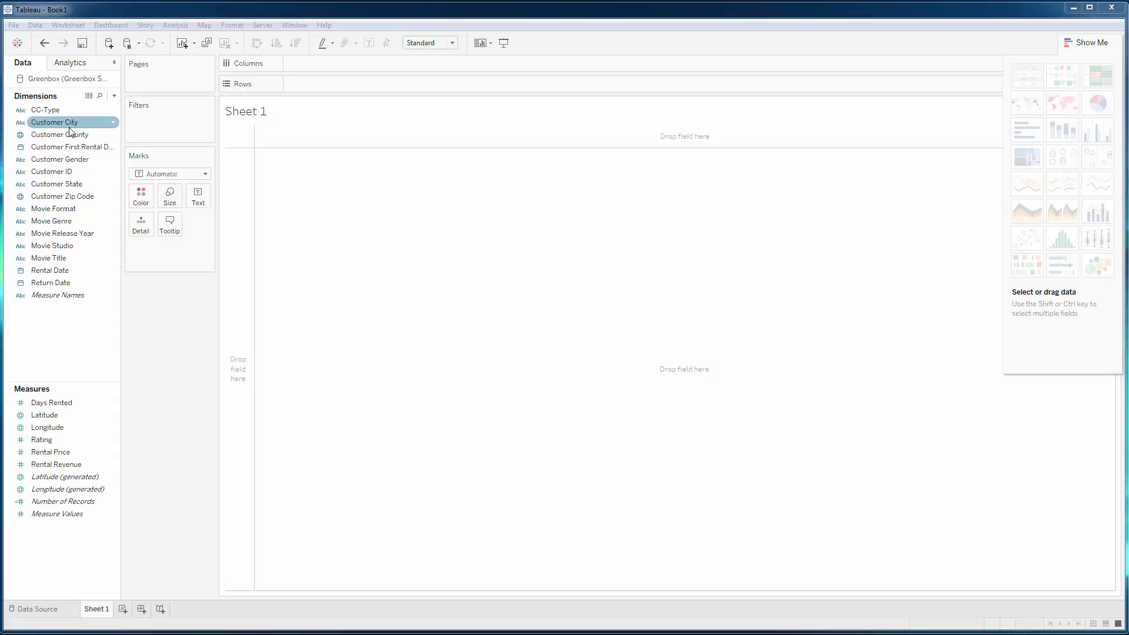
click(19, 126)
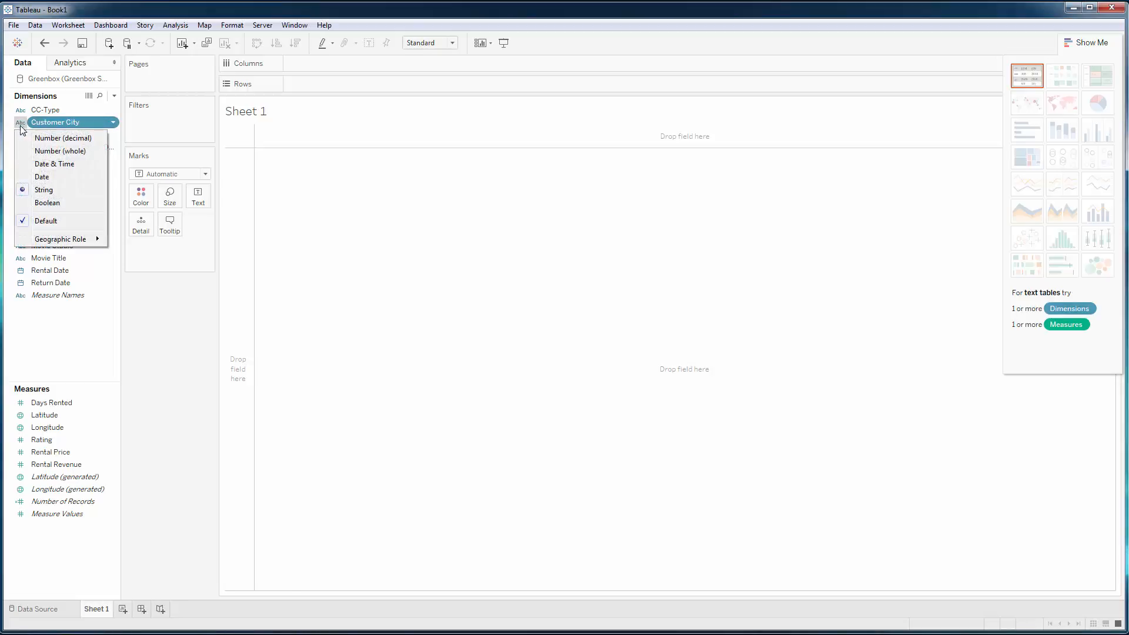
mouse_move(71, 241)
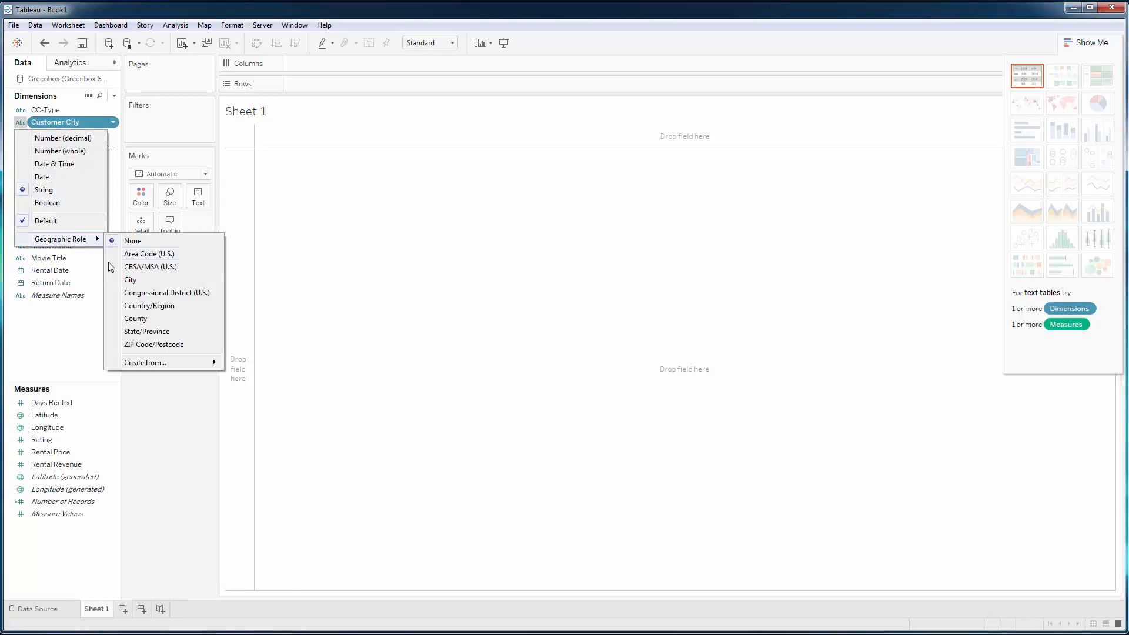
click(132, 281)
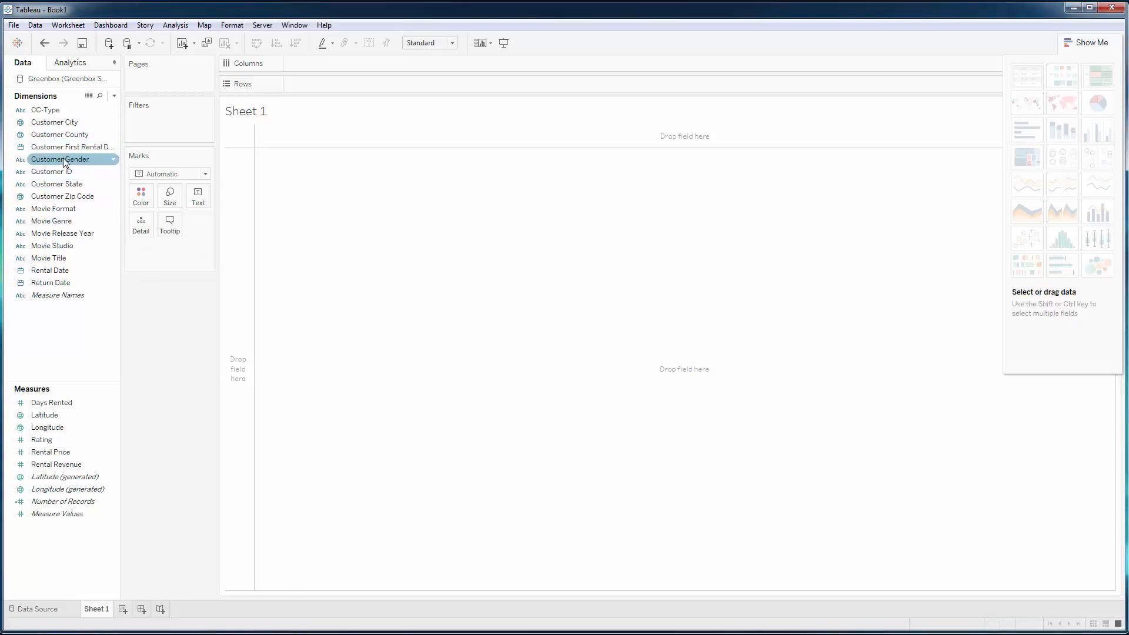
Assign the State/Province geographic role to the Customer State dimension.
click(21, 184)
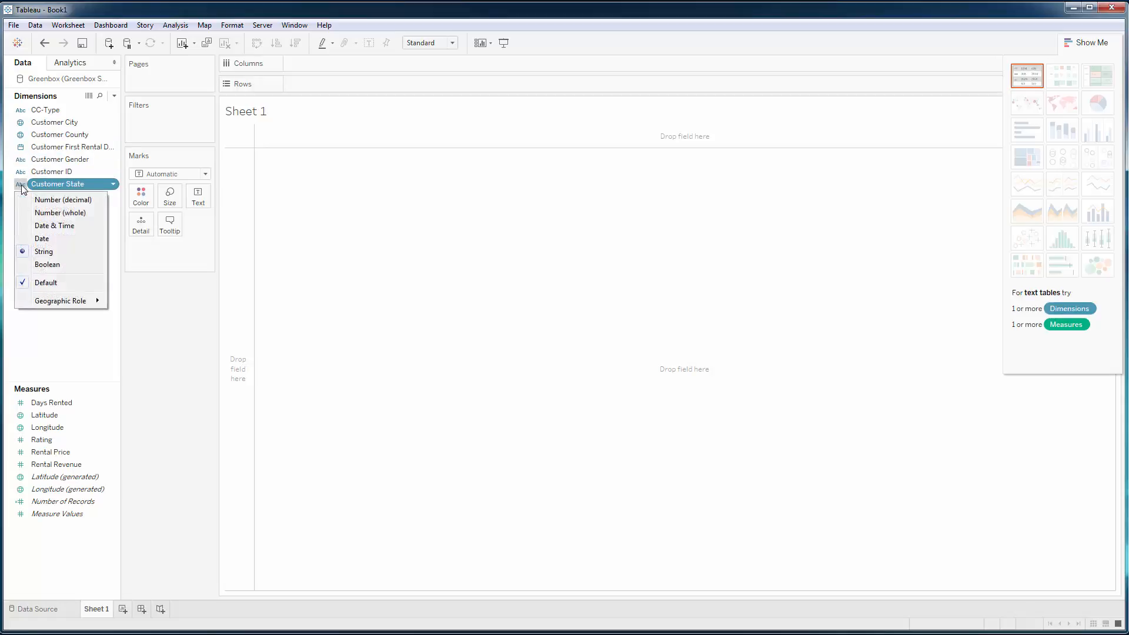
mouse_move(70, 300)
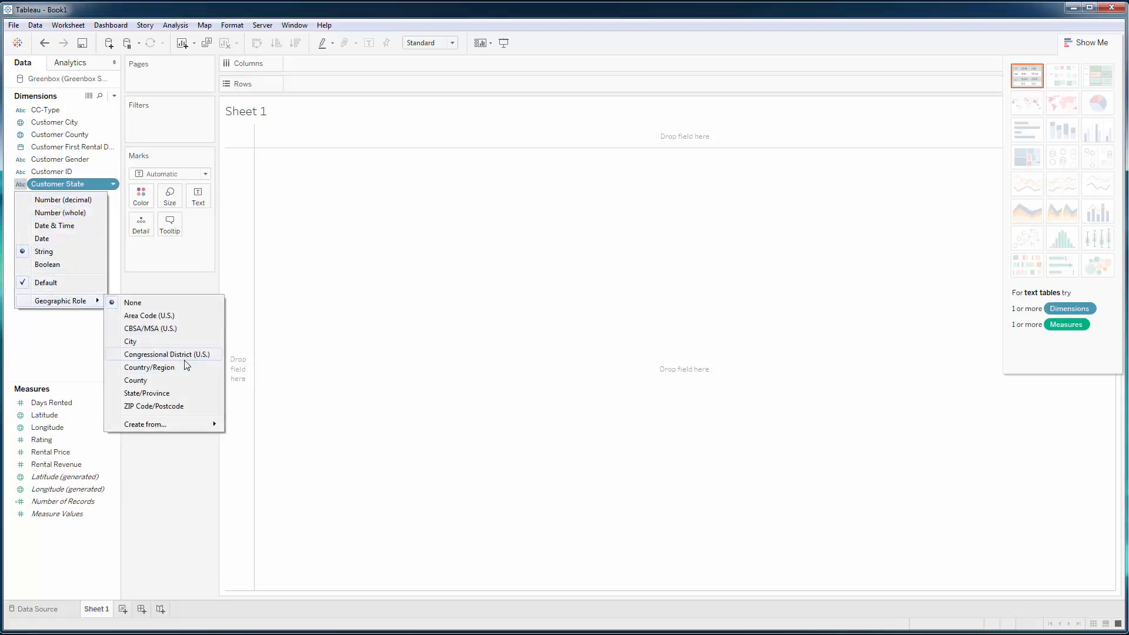
click(147, 394)
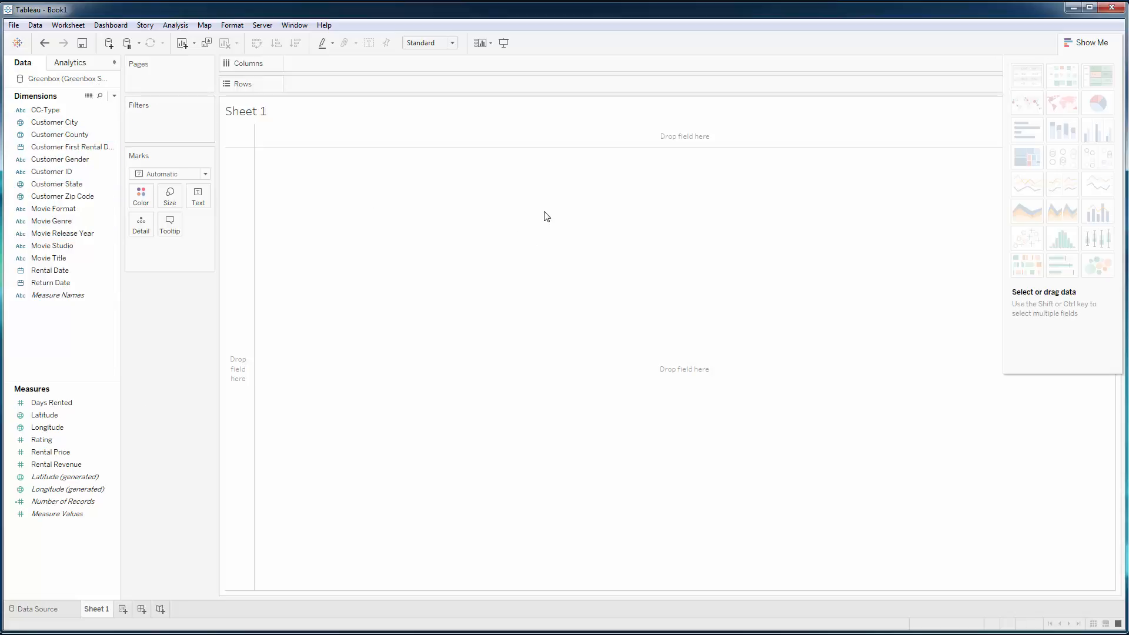
Plot Customer County as a symbol map and examine the county points across the United States.
click(47, 138)
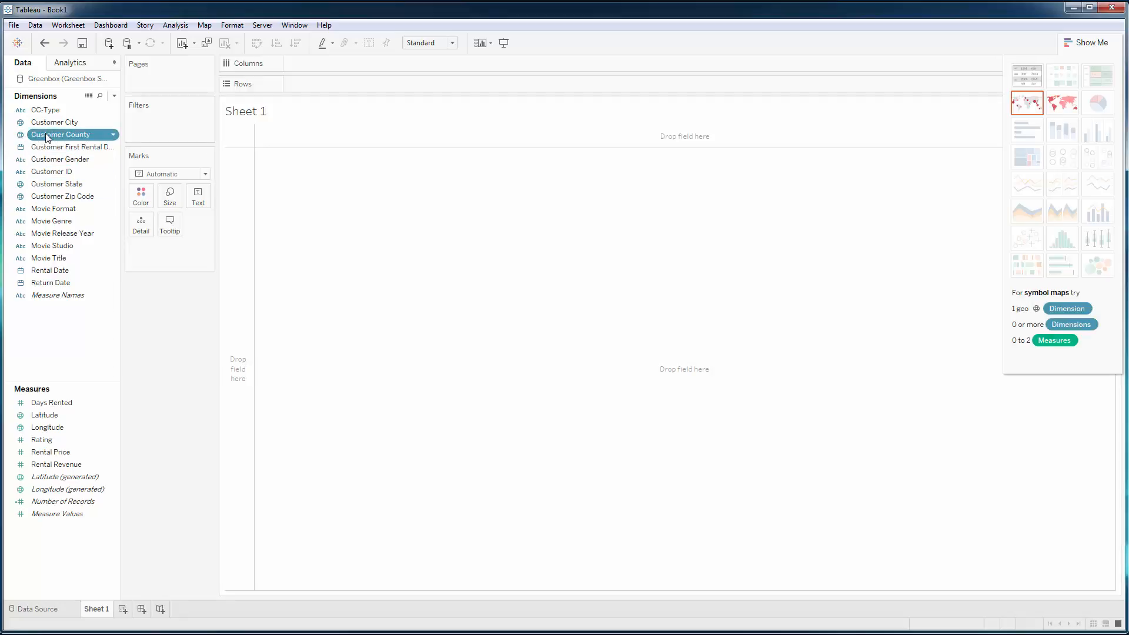
double_click(47, 137)
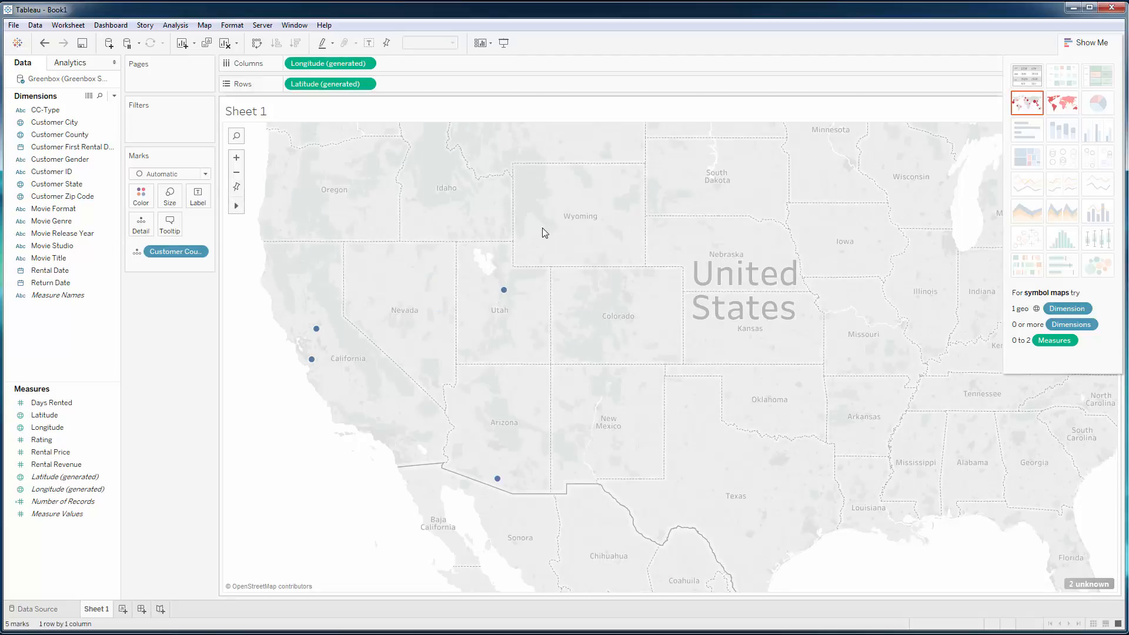
click(236, 187)
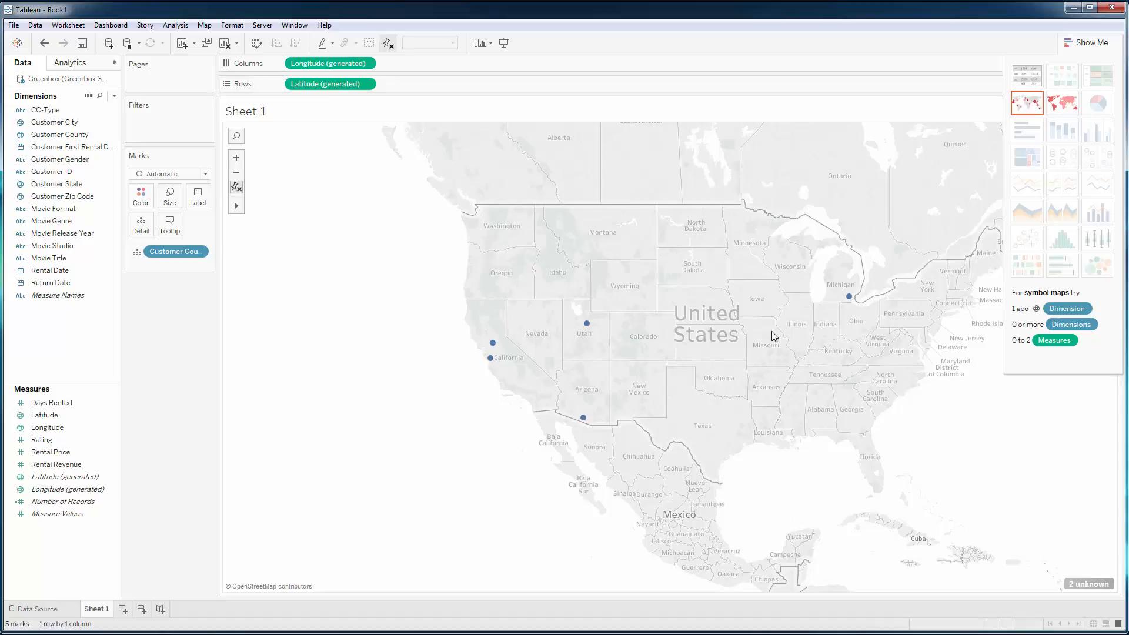
mouse_move(492, 344)
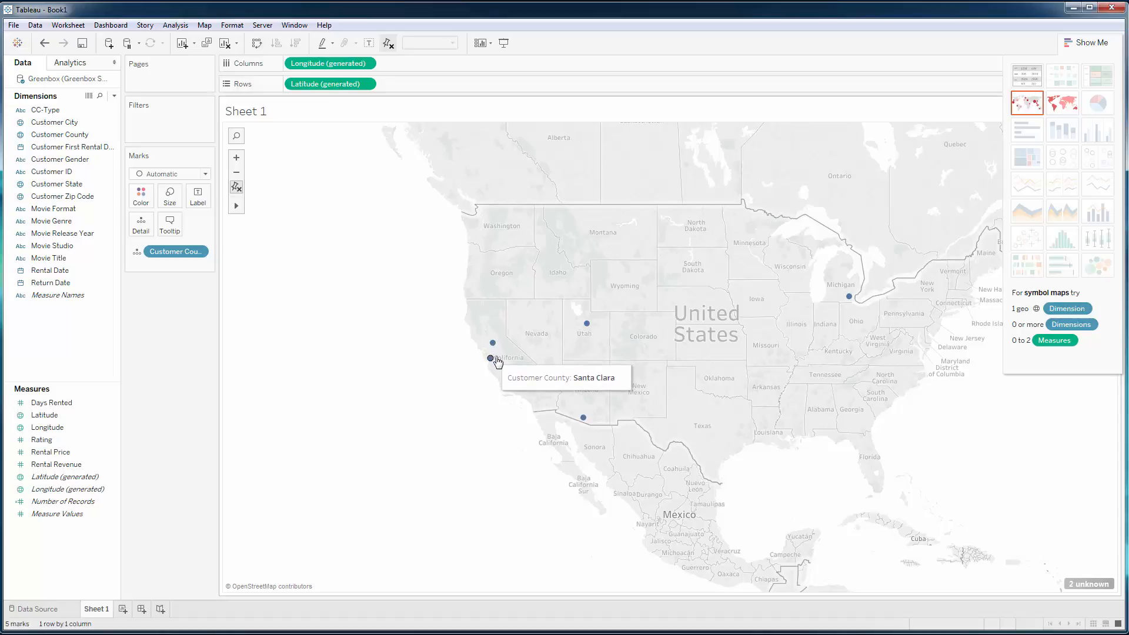
mouse_move(585, 420)
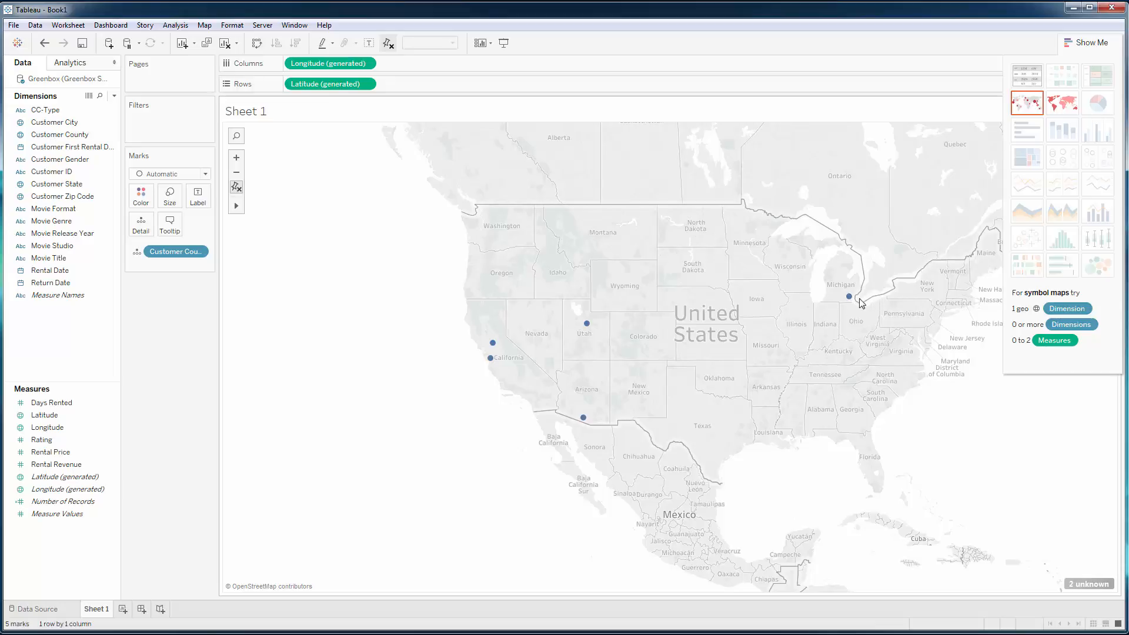
Size the county points on the map by total Rental Revenue and check the revenue of the Sacramento point.
mouse_move(850, 306)
click(49, 469)
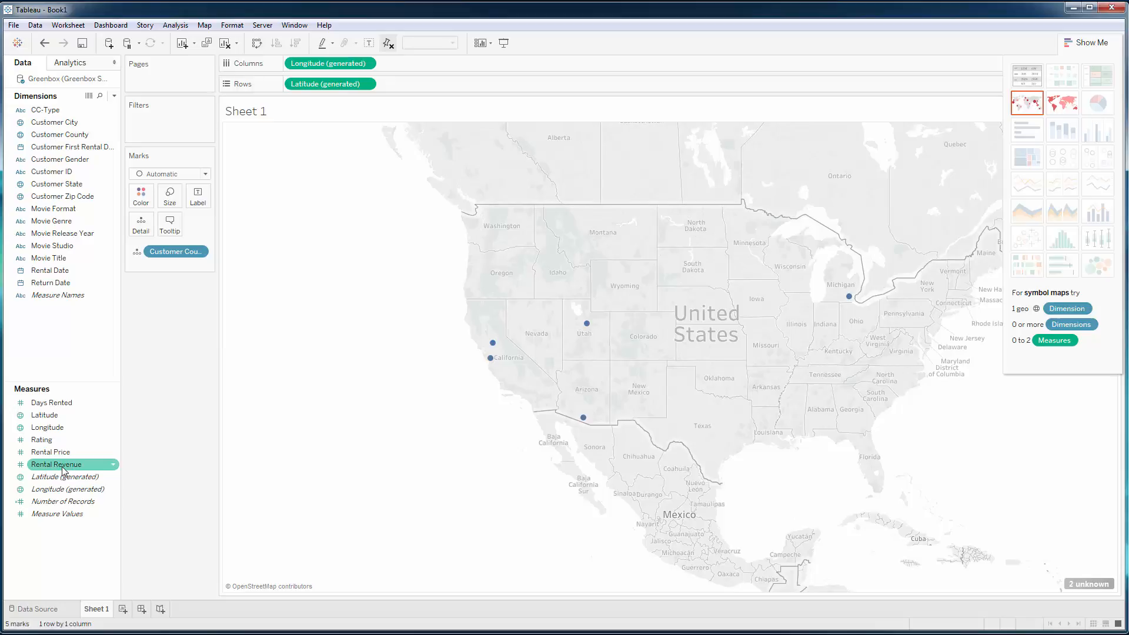
double_click(56, 464)
click(60, 482)
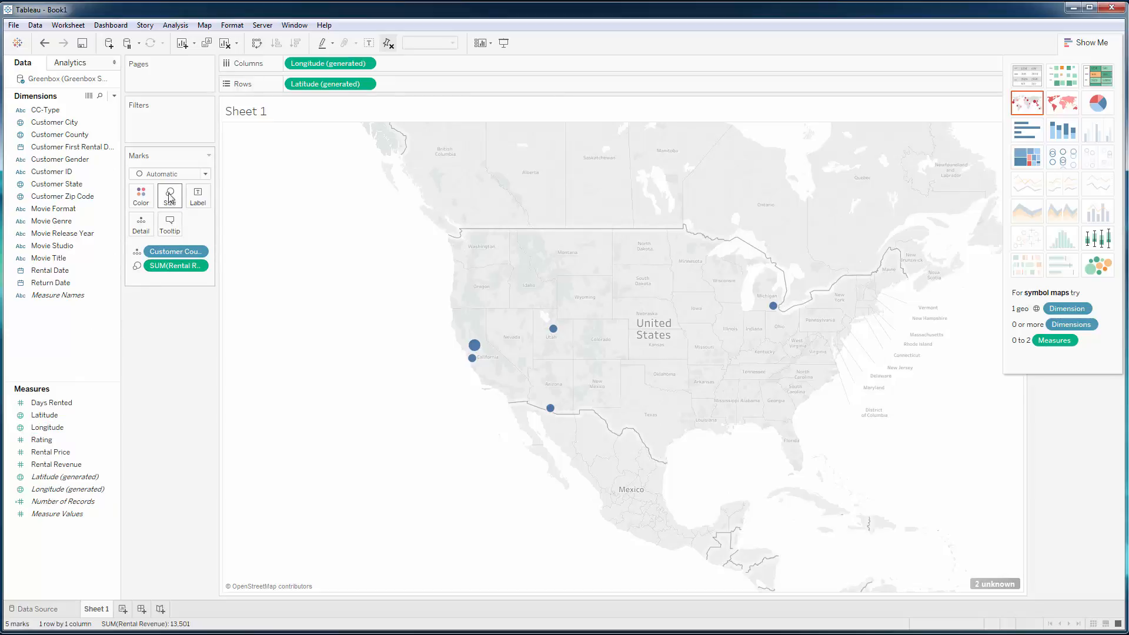
mouse_move(480, 344)
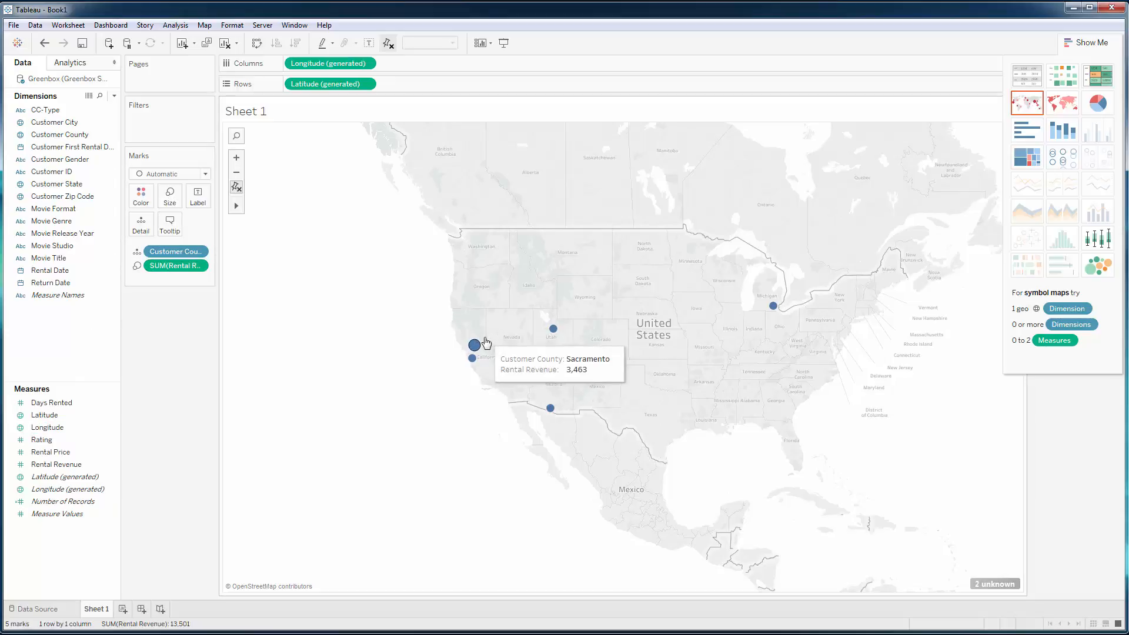
mouse_move(774, 315)
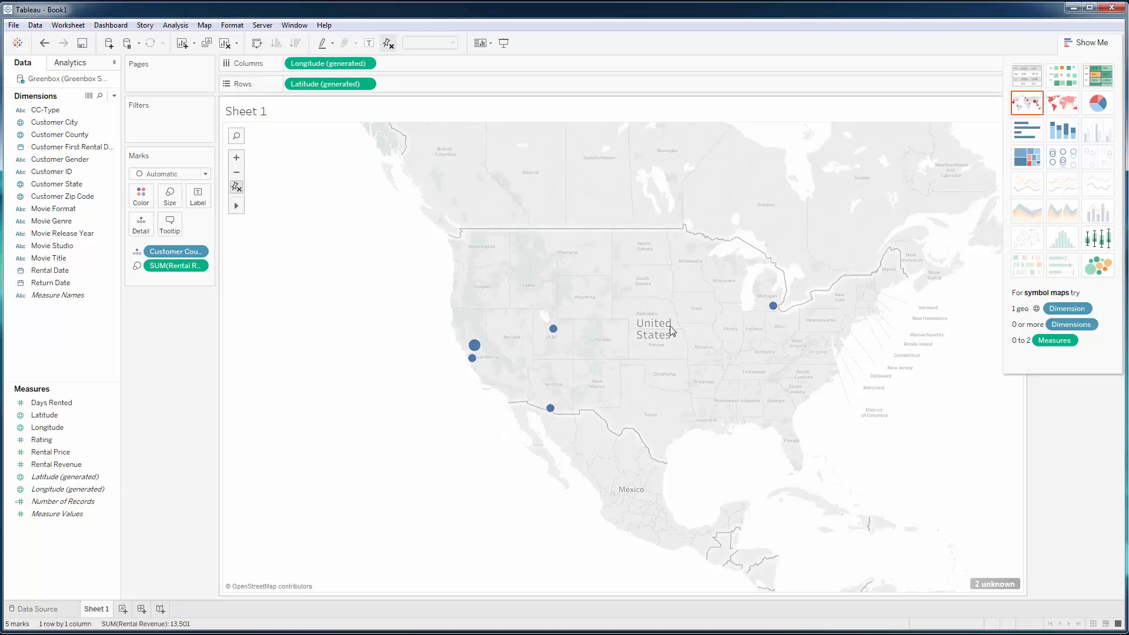
Colour the county marks by total Rental Revenue and convert the symbol map to a filled map.
click(57, 465)
mouse_move(57, 466)
mouse_down()
mouse_move(111, 359)
mouse_move(141, 195)
mouse_up()
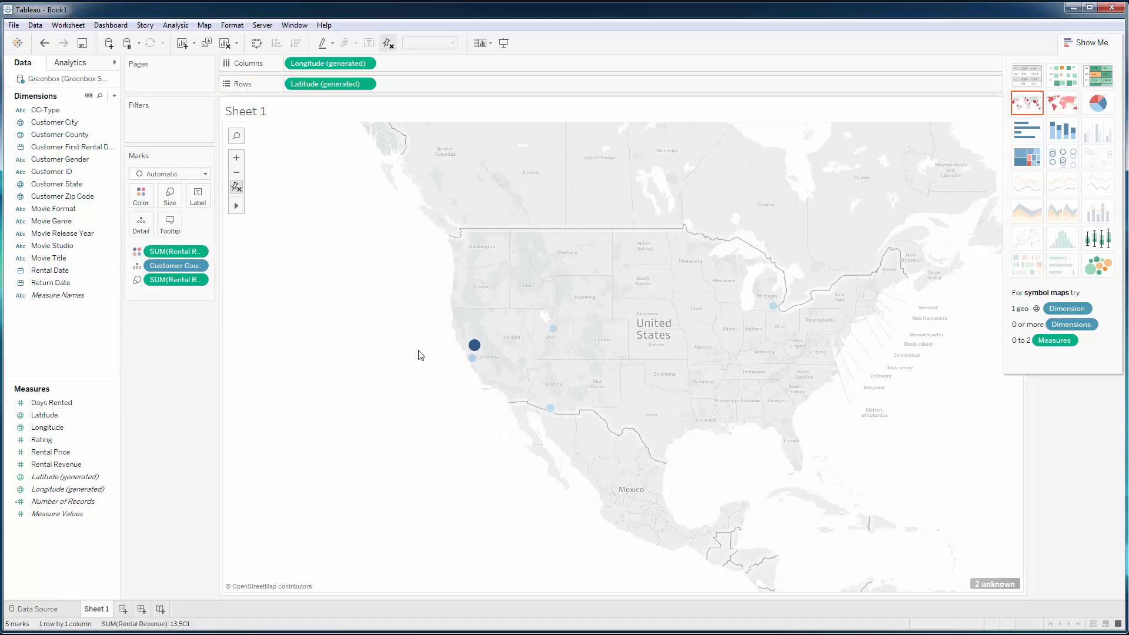
mouse_move(481, 355)
mouse_move(755, 327)
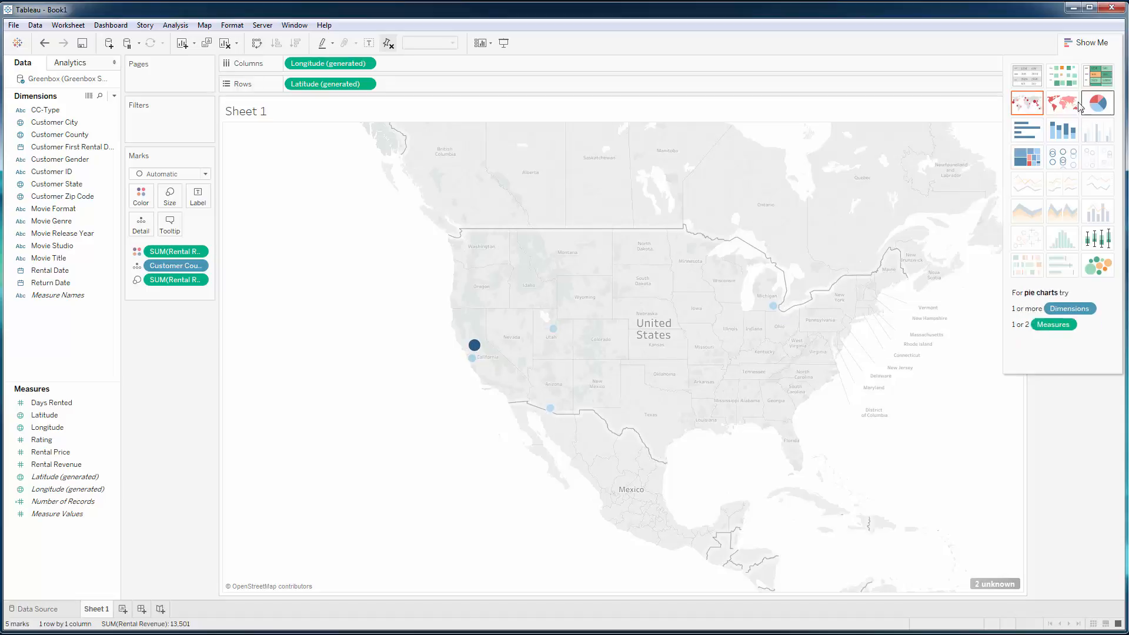
click(1063, 112)
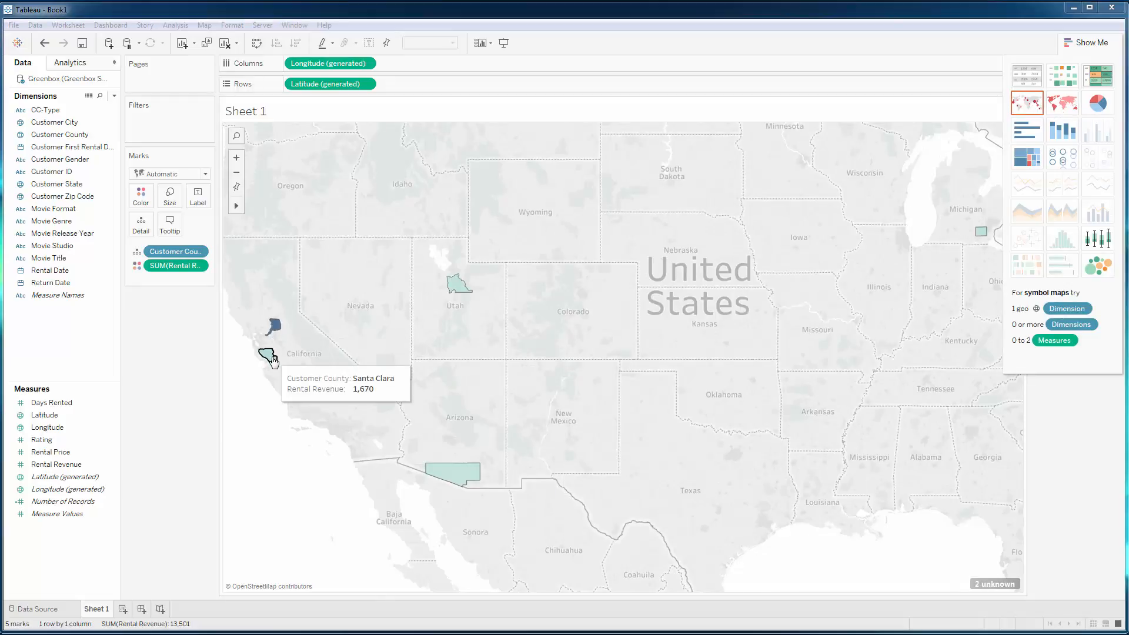
mouse_move(475, 481)
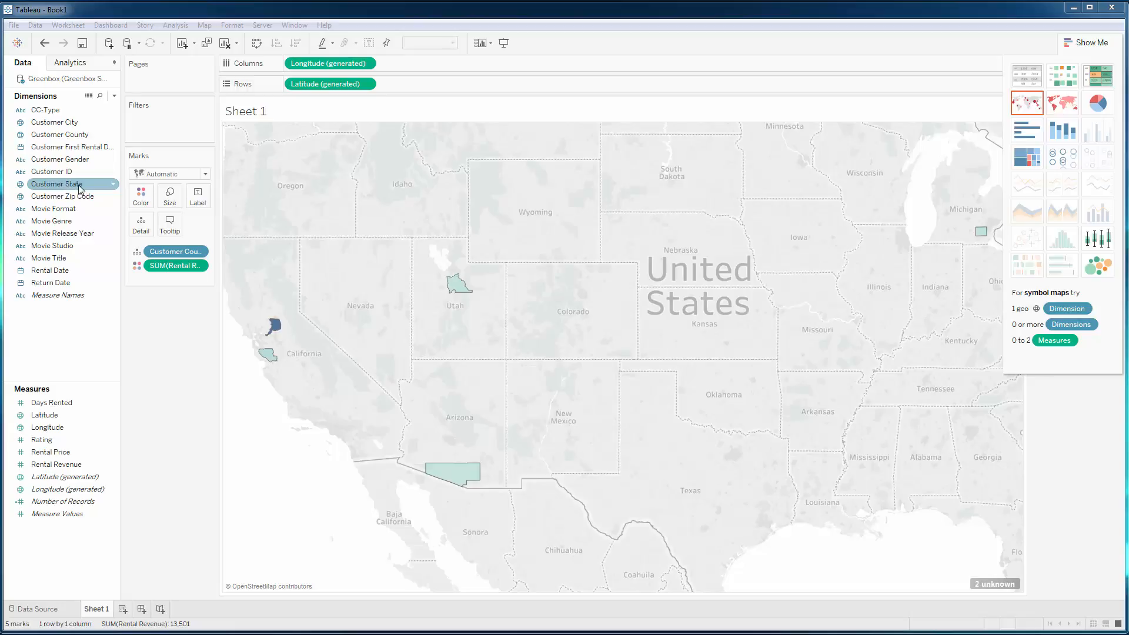
Add Customer State to the filled map and remove Customer County so Rental Revenue is shown by state.
double_click(47, 187)
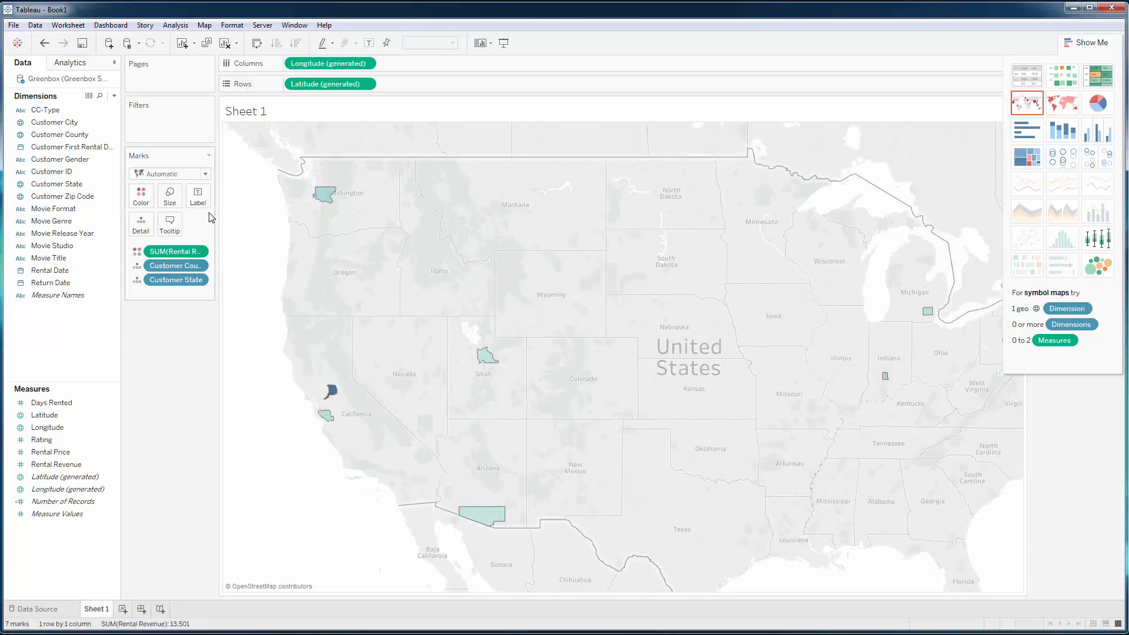
click(199, 266)
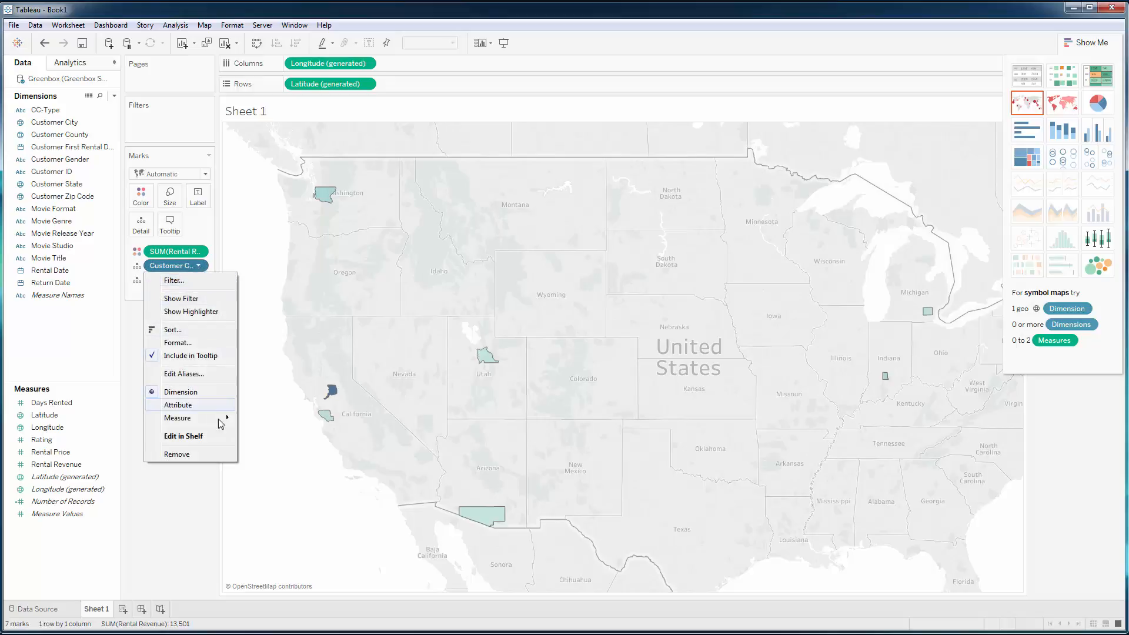
click(184, 455)
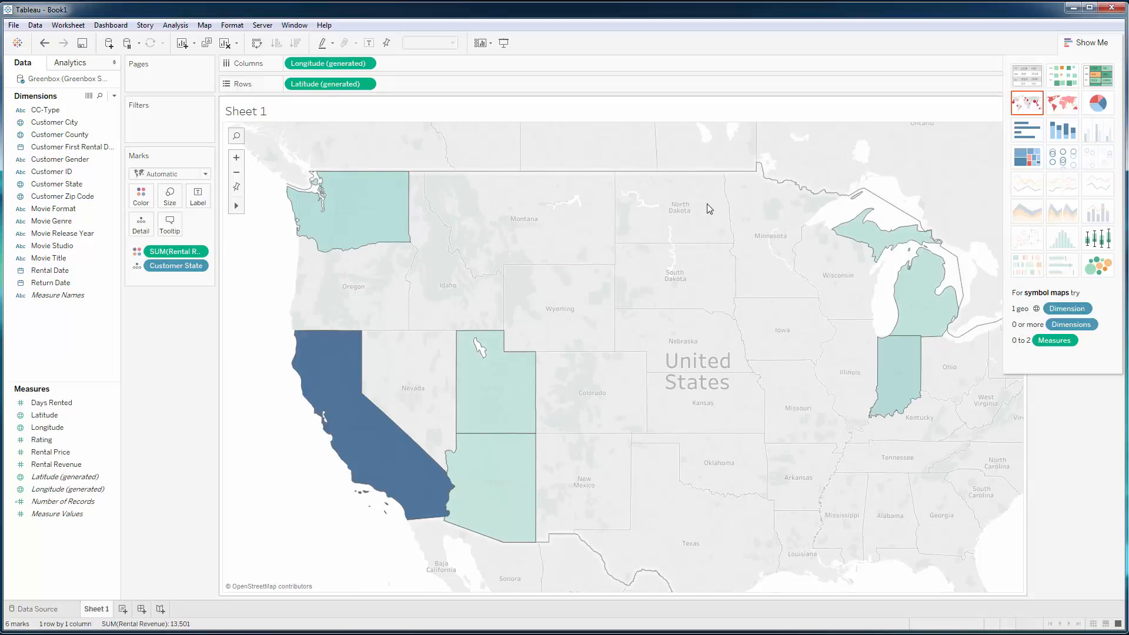
mouse_move(376, 463)
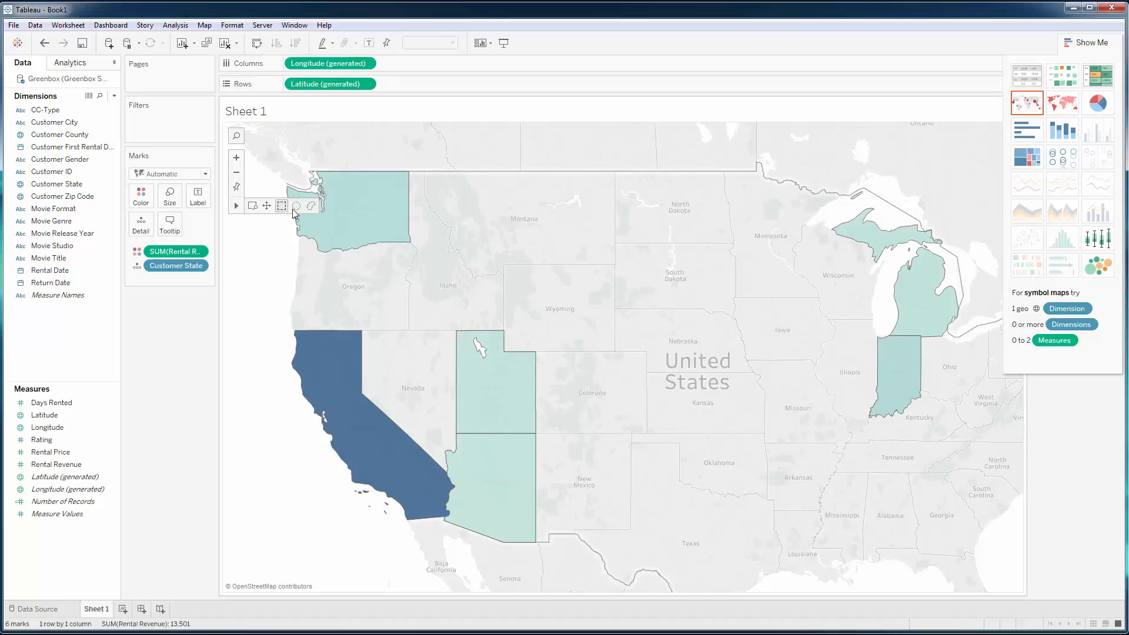
mouse_move(336, 238)
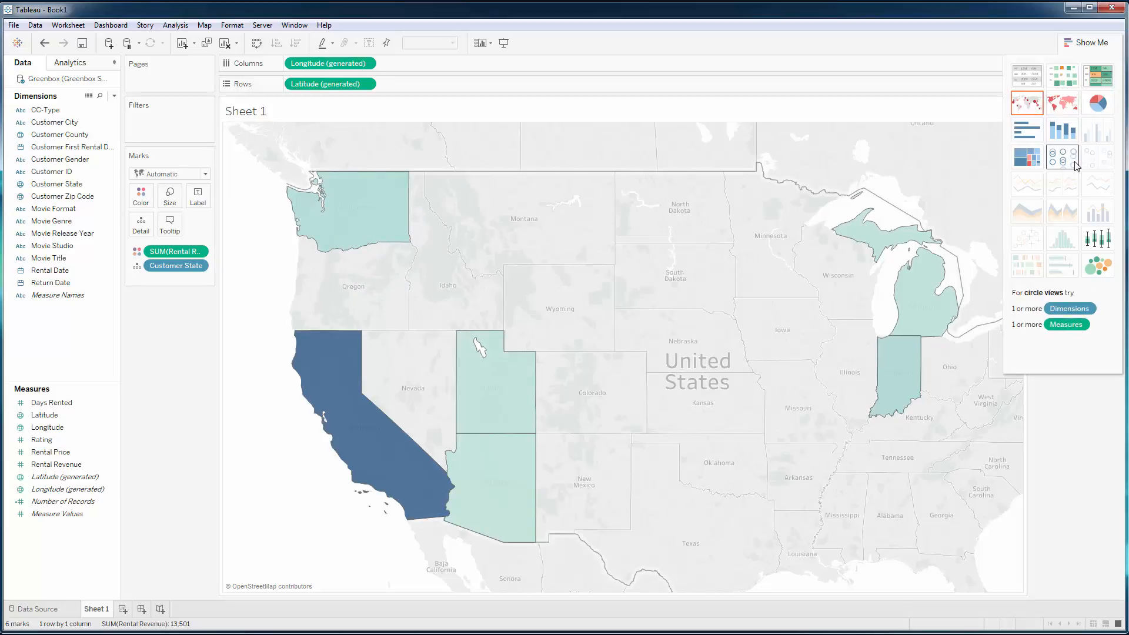
Try the treemap, map and horizontal bar views of Rental Revenue by state, swapping the bar chart's rows and columns.
click(1036, 159)
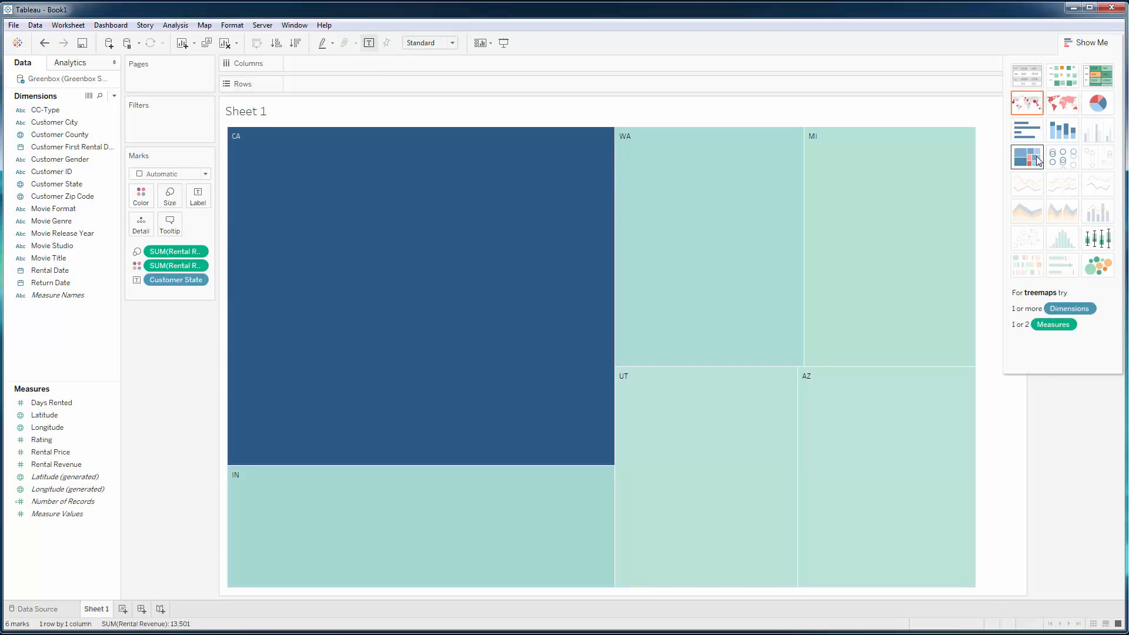
click(1027, 104)
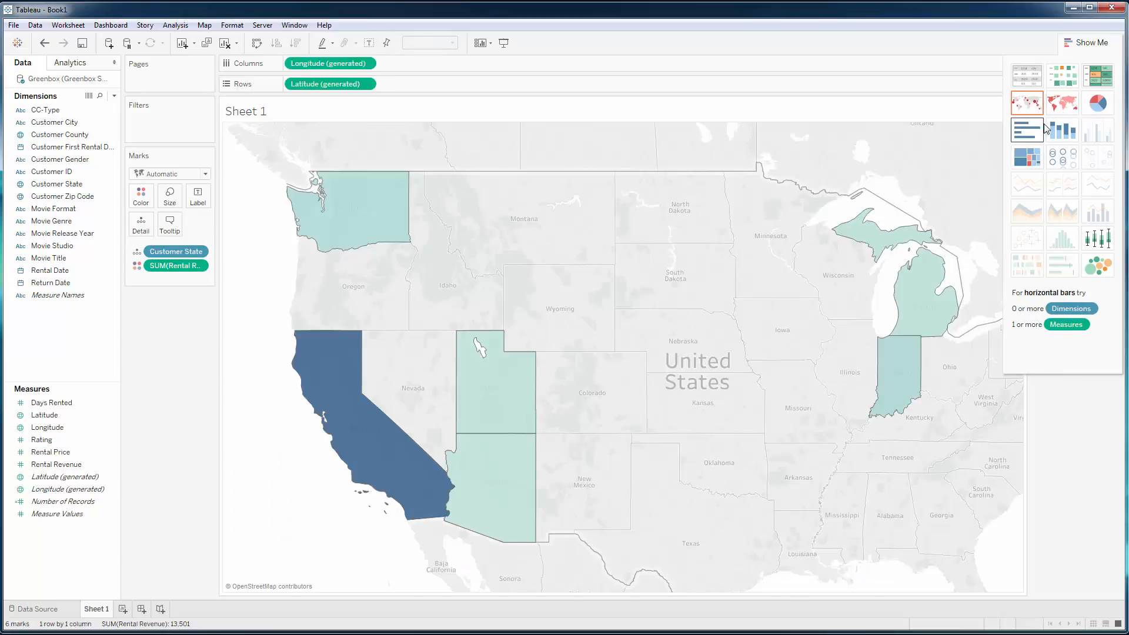
click(1027, 158)
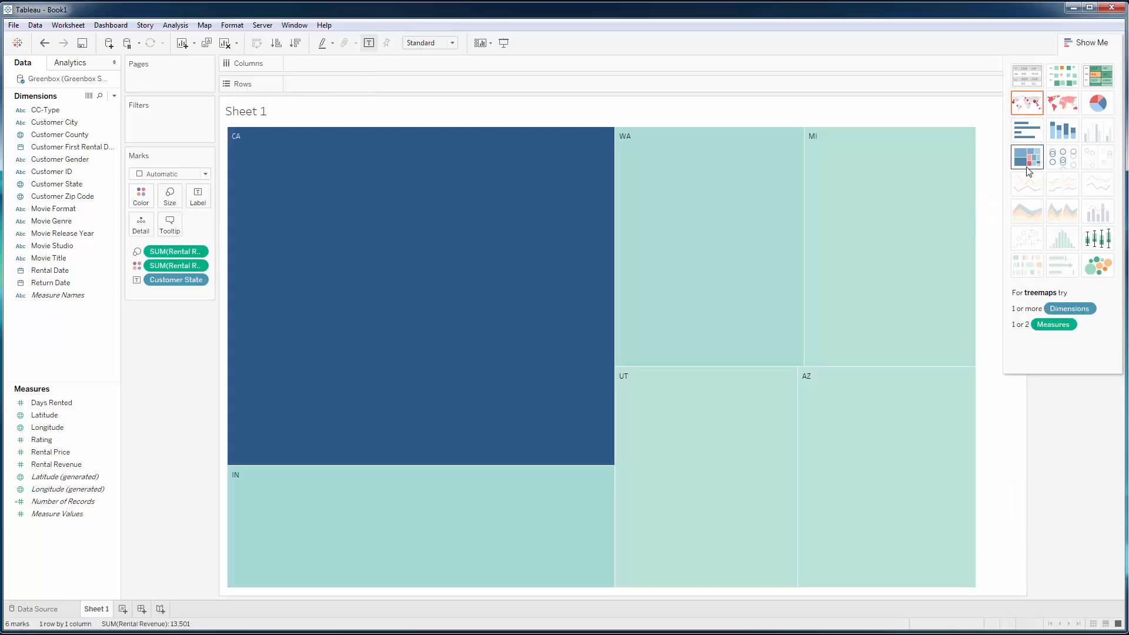
click(1028, 136)
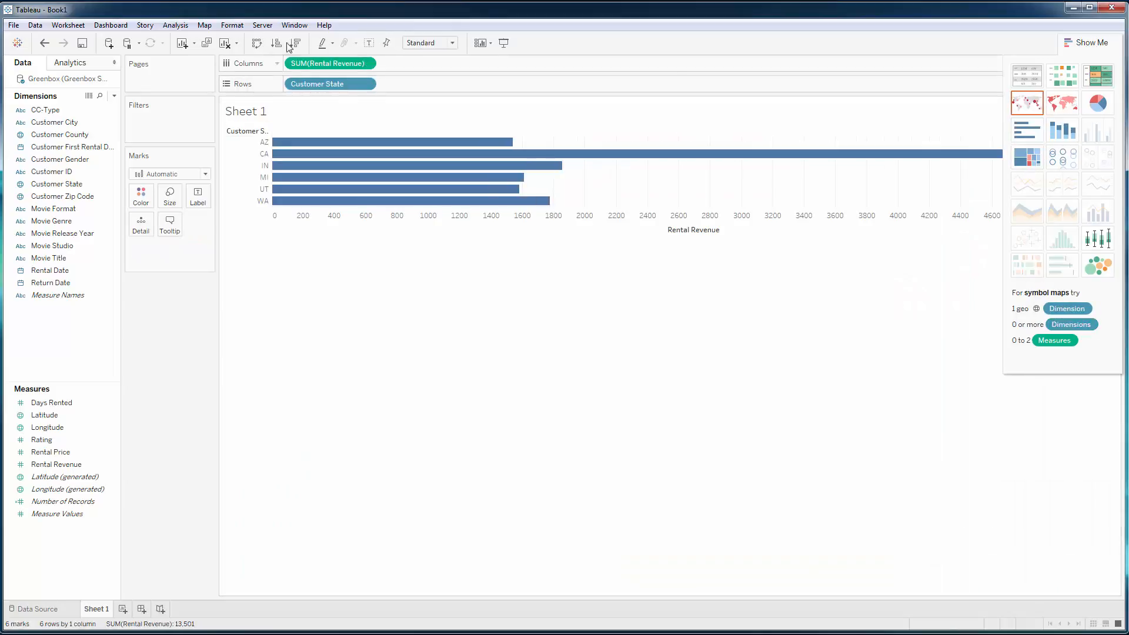
click(257, 44)
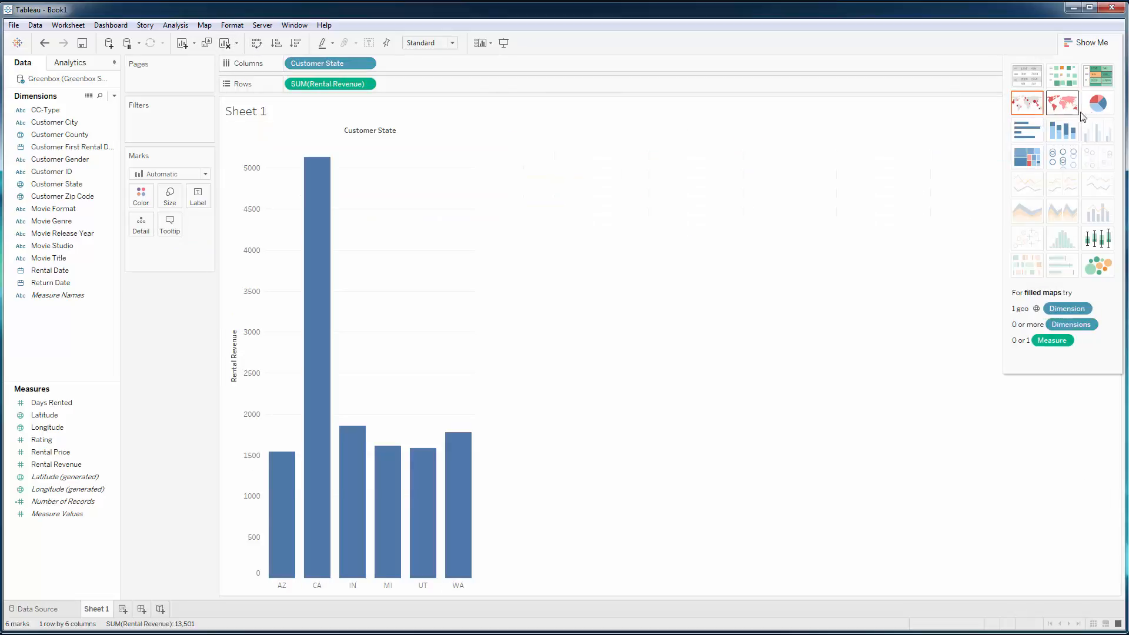
Try the pie chart, heat map, circle view, packed bubbles and box-and-whisker plot for Rental Revenue by state.
click(1097, 110)
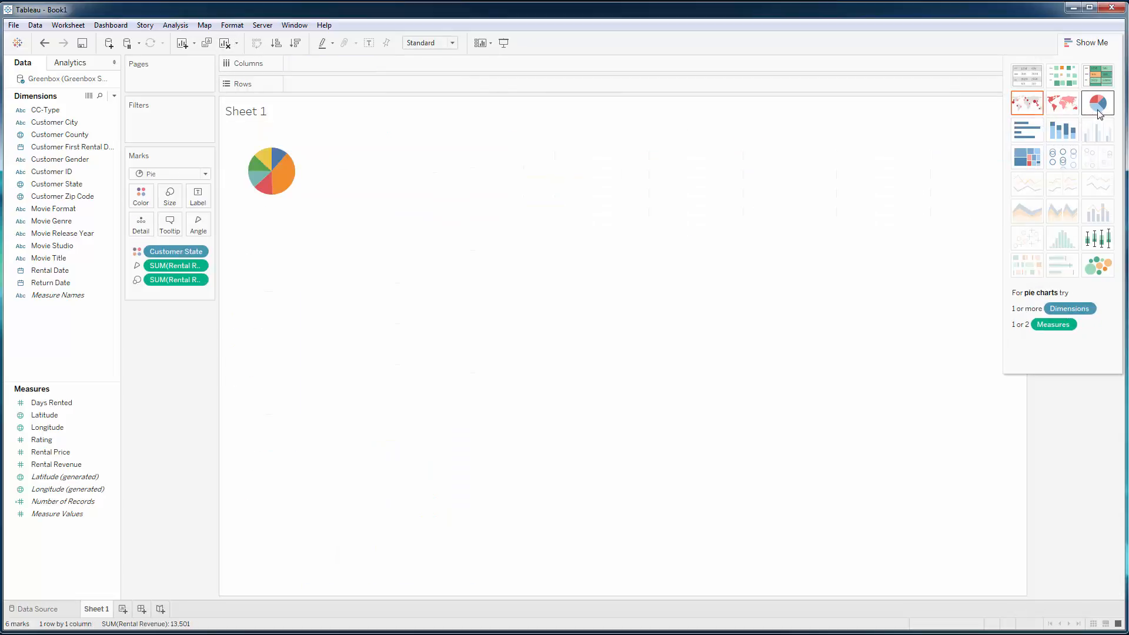
click(1073, 86)
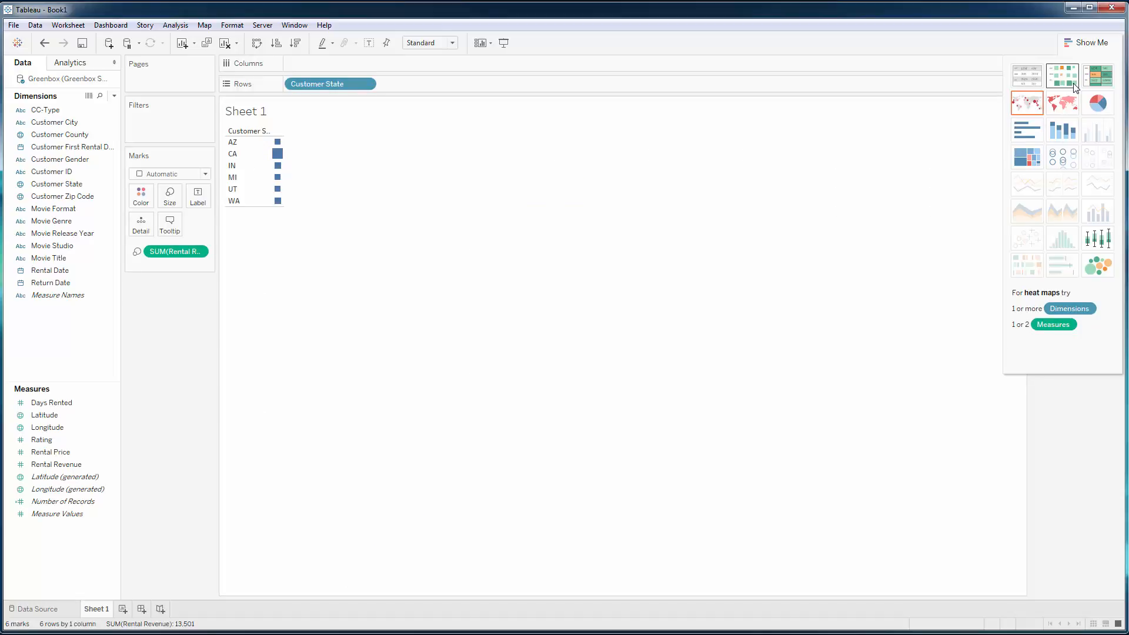
click(1061, 158)
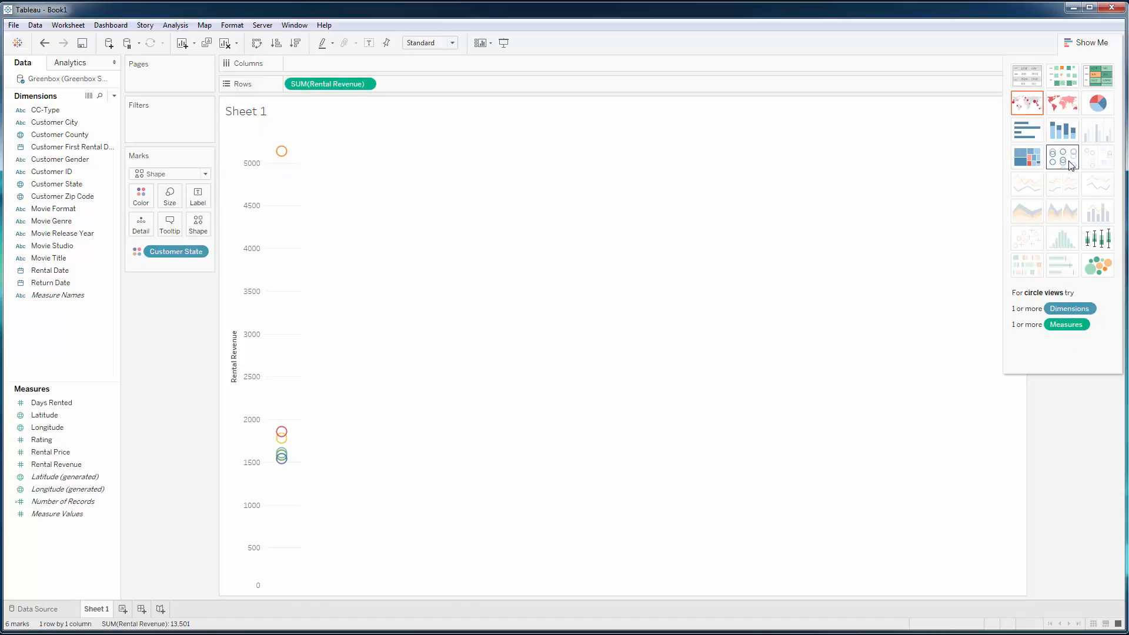
click(1098, 266)
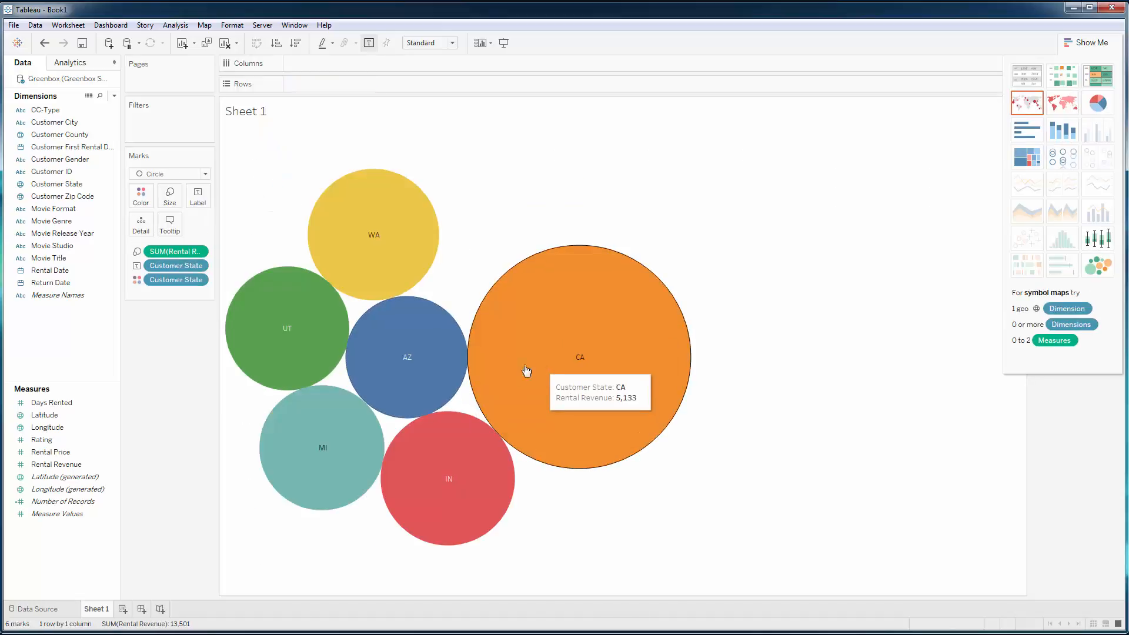
click(1097, 240)
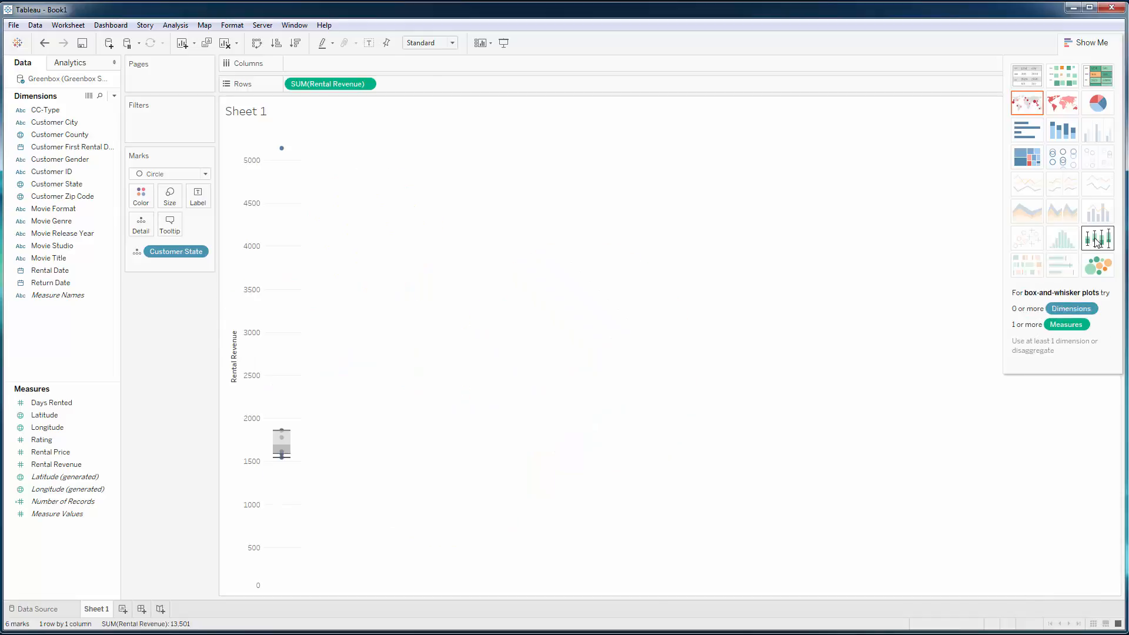